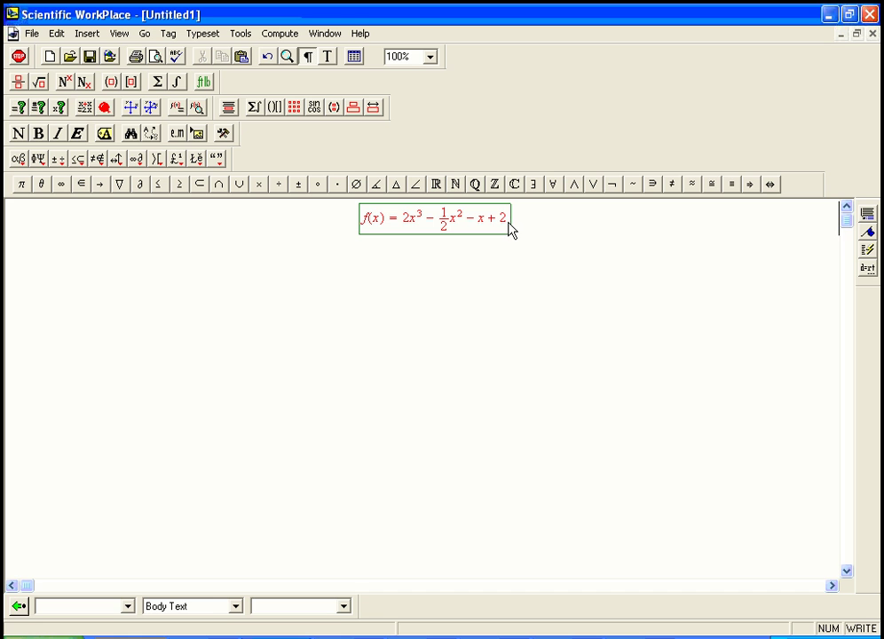
Append '... on [−1, 1]' to the f(x) display, with 'on' as text and the interval as math.
{"action": "left_click", "coordinate": [508, 228]}
{"action": "type", "text": "..."}
{"action": "key", "text": "ctrl+t"}
{"action": "type", "text": "on"}
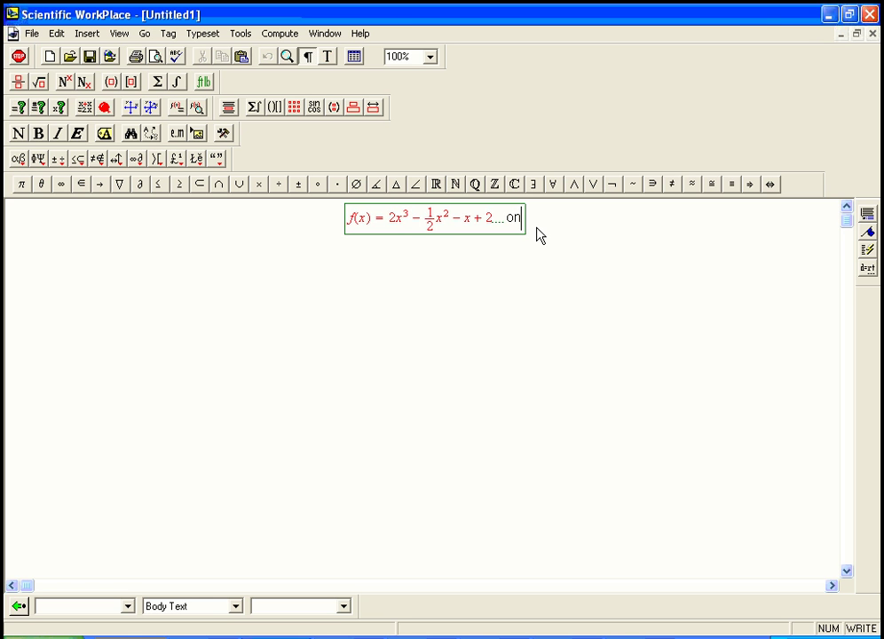
{"action": "key", "text": "ctrl+m"}
{"action": "type", "text": "[-1, 1"}
{"action": "key", "text": "BackSpace"}
{"action": "key", "text": "BackSpace"}
{"action": "key", "text": "ctrl+z"}
{"action": "type", "text": "]"}
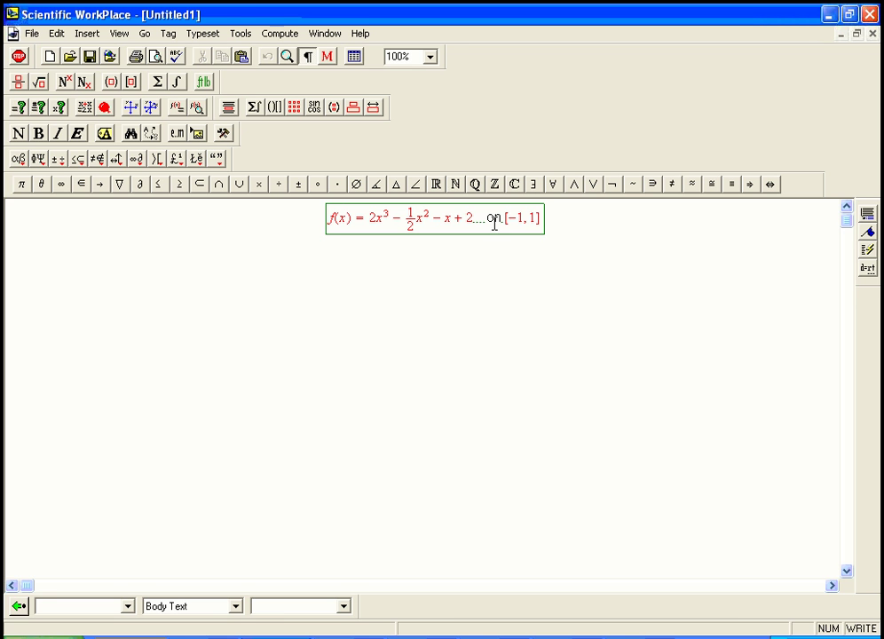
Start a new paragraph 'Note: f is continuous on [−1, 1]' with f and the interval in math.
{"action": "left_click", "coordinate": [582, 230]}
{"action": "key", "text": "Return"}
{"action": "type", "text": "NoteL"}
{"action": "key", "text": "BackSpace"}
{"action": "type", "text": ":"}
{"action": "key", "text": "ctrl+m"}
{"action": "type", "text": "f"}
{"action": "key", "text": "ctrl+t"}
{"action": "type", "text": "is continuous on"}
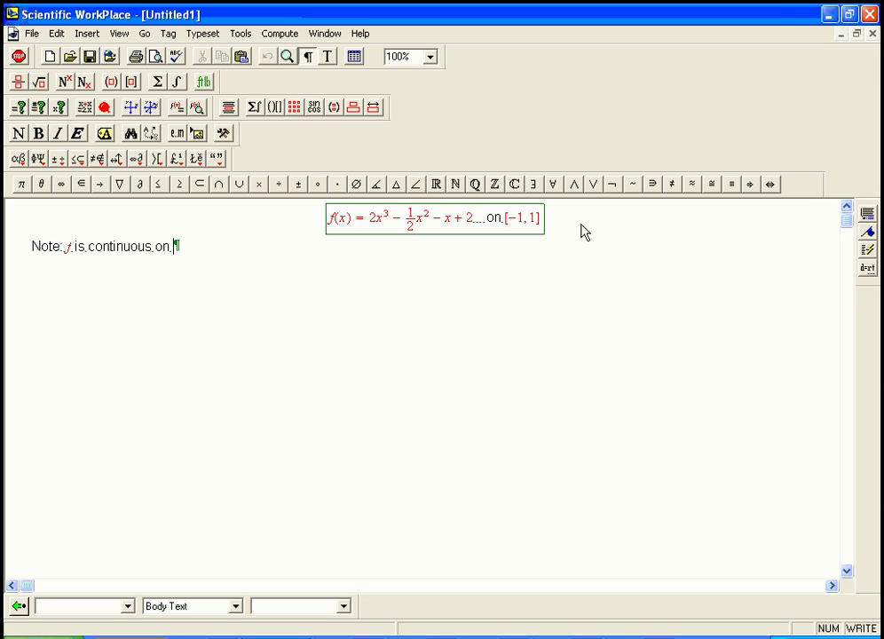
{"action": "key", "text": "ctrl+m"}
{"action": "key", "text": "ctrl+bracketleft"}
{"action": "type", "text": "-1, 1"}
Continue the note with 'so there is an absolute max and an absolute min,'.
{"action": "key", "text": "Right"}
{"action": "key", "text": "ctrl+t"}
{"action": "type", "text": ".so there."}
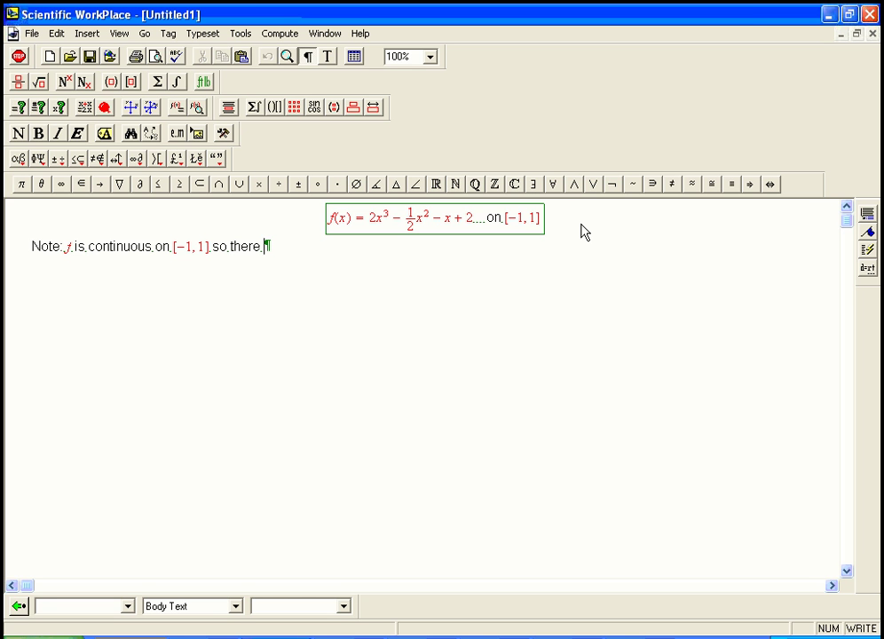
{"action": "type", "text": "is a"}
{"action": "key", "text": "BackSpace"}
{"action": "type", "text": "n absolute max and a"}
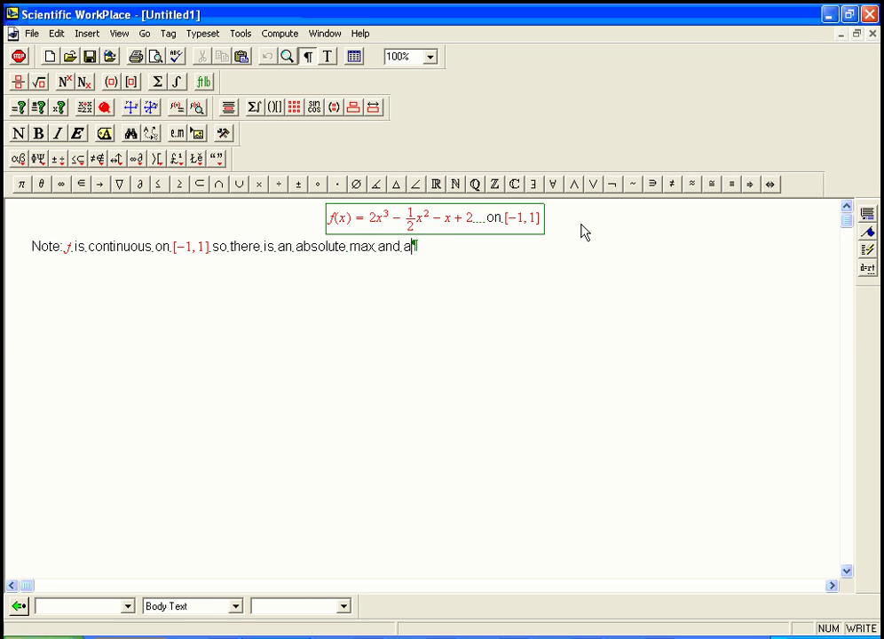
{"action": "type", "text": "n absolute min ,"}
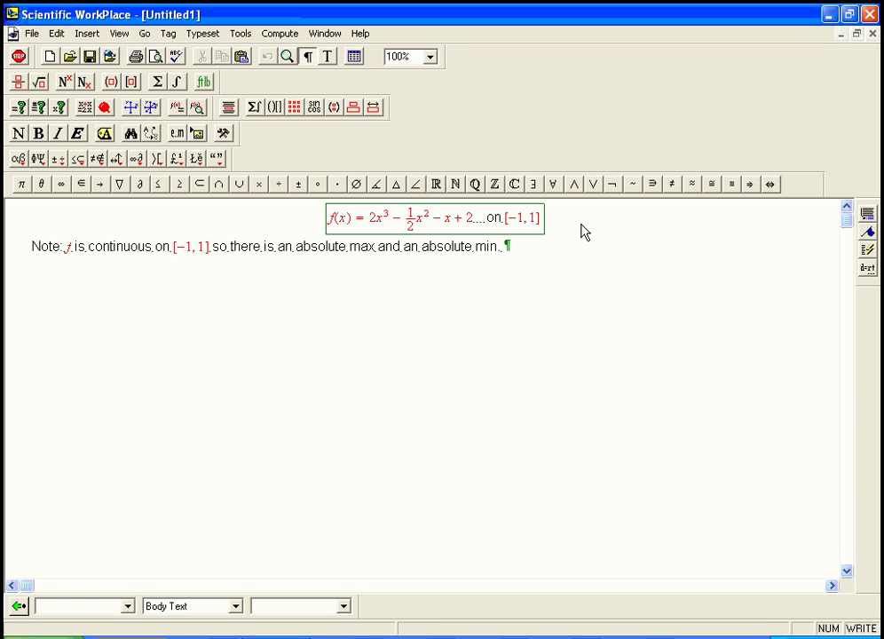
Select the phrase 'absolute max and an absolute min' to review it, then return to the note's end.
{"action": "key", "text": "Left"}
{"action": "key", "text": "Left"}
{"action": "key", "text": "Left"}
{"action": "key", "text": "Left"}
{"action": "key", "text": "Left"}
{"action": "key", "text": "Left"}
{"action": "key", "text": "Left"}
{"action": "key", "text": "Left"}
{"action": "key", "text": "Left"}
{"action": "key", "text": "Left"}
{"action": "key", "text": "Left"}
{"action": "key", "text": "Left"}
{"action": "key", "text": "Left"}
{"action": "key", "text": "Left"}
{"action": "key", "text": "Left"}
{"action": "key", "text": "Left"}
{"action": "key", "text": "Left"}
{"action": "key", "text": "Left"}
{"action": "key", "text": "Left"}
{"action": "key", "text": "Left"}
{"action": "key", "text": "Left"}
{"action": "key", "text": "Left"}
{"action": "key", "text": "Left"}
{"action": "key", "text": "Left"}
{"action": "key", "text": "Left"}
{"action": "key", "text": "Left"}
{"action": "key", "text": "shift+Right"}
{"action": "key", "text": "shift+Right"}
{"action": "key", "text": "shift+Right"}
{"action": "key", "text": "shift+Right"}
{"action": "key", "text": "shift+Right"}
{"action": "key", "text": "shift+Right"}
{"action": "key", "text": "shift+Right"}
{"action": "key", "text": "shift+Right"}
{"action": "key", "text": "shift+Right"}
{"action": "key", "text": "shift+Right"}
{"action": "key", "text": "shift+Right"}
{"action": "key", "text": "shift+Right"}
{"action": "key", "text": "shift+Right"}
{"action": "key", "text": "shift+Right"}
{"action": "key", "text": "shift+Right"}
{"action": "key", "text": "shift+Right"}
{"action": "key", "text": "shift+Right"}
{"action": "key", "text": "shift+Right"}
{"action": "key", "text": "shift+Right"}
{"action": "key", "text": "shift+Right"}
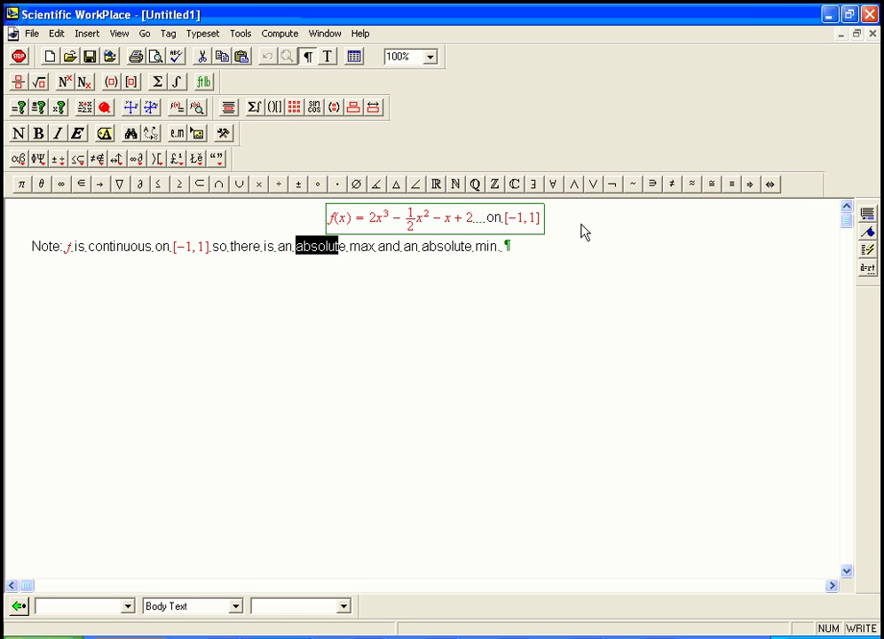
{"action": "key", "text": "shift+Right"}
{"action": "key", "text": "shift+Right"}
{"action": "key", "text": "shift+Right"}
{"action": "key", "text": "shift+Right"}
{"action": "key", "text": "shift+Right"}
{"action": "key", "text": "shift+Right"}
{"action": "key", "text": "shift+Right"}
{"action": "key", "text": "shift+Right"}
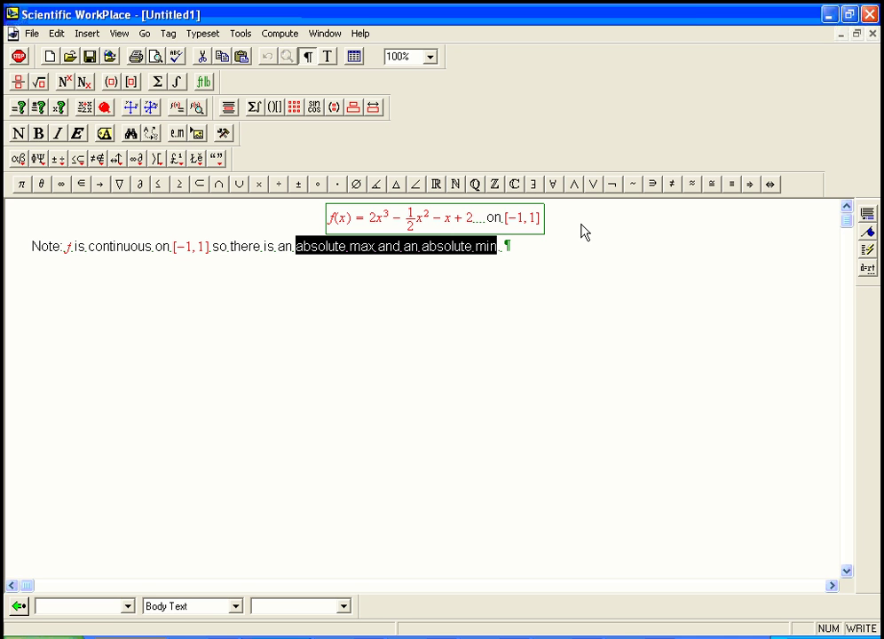
{"action": "key", "text": "End"}
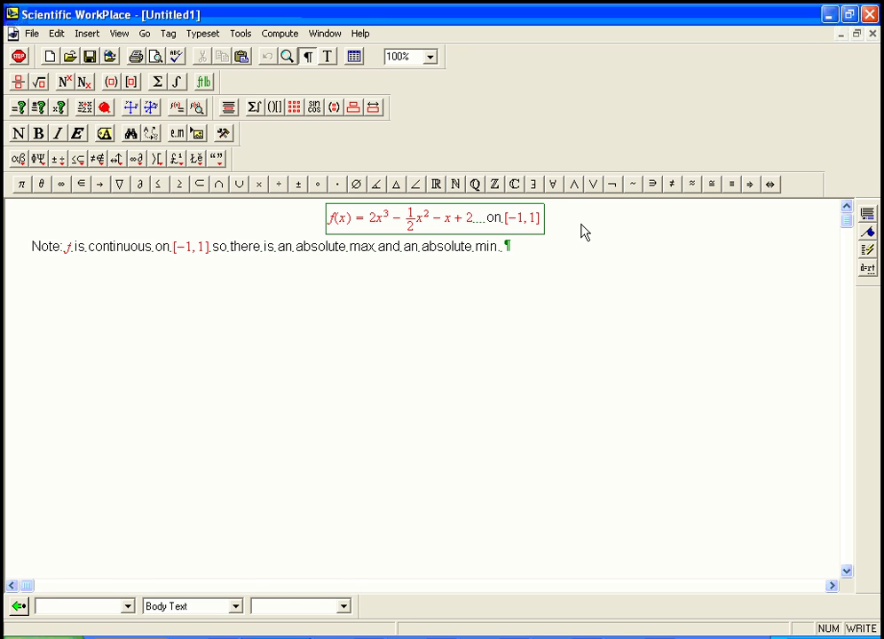
{"action": "key", "text": "Left"}
{"action": "key", "text": "Left"}
{"action": "key", "text": "ctrl+Left"}
{"action": "key", "text": "ctrl+Left"}
{"action": "key", "text": "ctrl+Left"}
{"action": "key", "text": "ctrl+Left"}
{"action": "key", "text": "Right"}
{"action": "key", "text": "Right"}
{"action": "key", "text": "Right"}
{"action": "key", "text": "Right"}
{"action": "key", "text": "Right"}
{"action": "key", "text": "Right"}
{"action": "key", "text": "Right"}
{"action": "key", "text": "Right"}
{"action": "key", "text": "Right"}
{"action": "key", "text": "Right"}
{"action": "key", "text": "Right"}
{"action": "key", "text": "Right"}
{"action": "key", "text": "Right"}
{"action": "key", "text": "Right"}
{"action": "key", "text": "Right"}
{"action": "key", "text": "Right"}
{"action": "key", "text": "Right"}
{"action": "key", "text": "Right"}
{"action": "key", "text": "Right"}
{"action": "key", "text": "Right"}
Start a new line 'Look for critical numbers: f′(x) = 0 or f′(x)' with the derivatives in math.
{"action": "key", "text": "Return"}
{"action": "type", "text": "Look for c"}
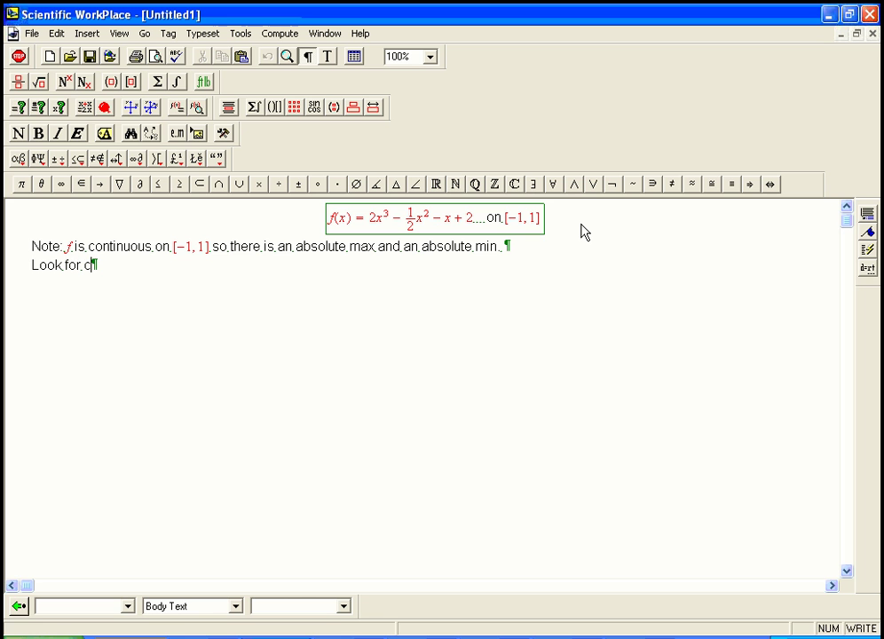
{"action": "type", "text": "ritical numbers"}
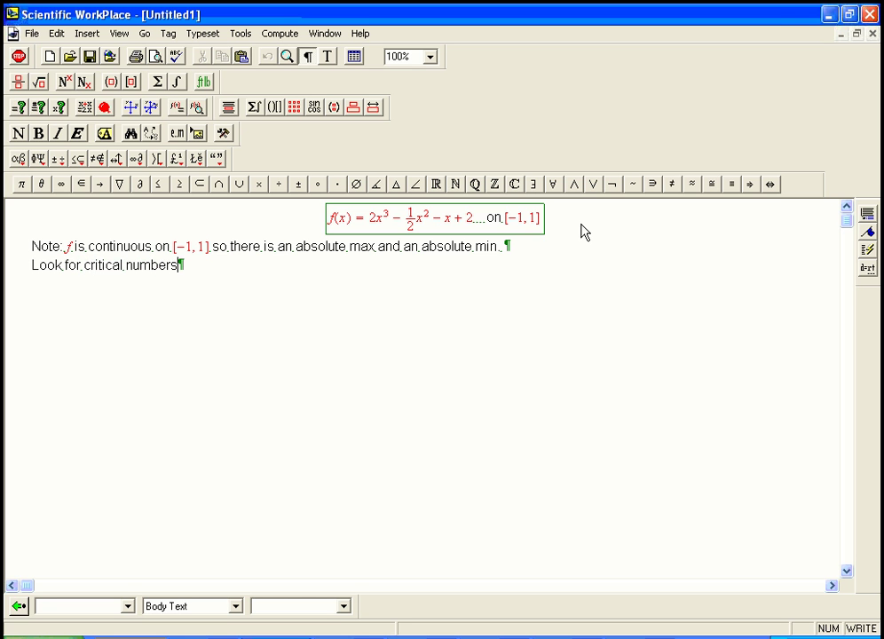
{"action": "type", "text": ":"}
{"action": "key", "text": "ctrl+m"}
{"action": "type", "text": "f'(x) = 0"}
{"action": "key", "text": "ctrl+t"}
{"action": "type", "text": "on"}
{"action": "key", "text": "ctrl+m"}
{"action": "type", "text": "f'(x)"}
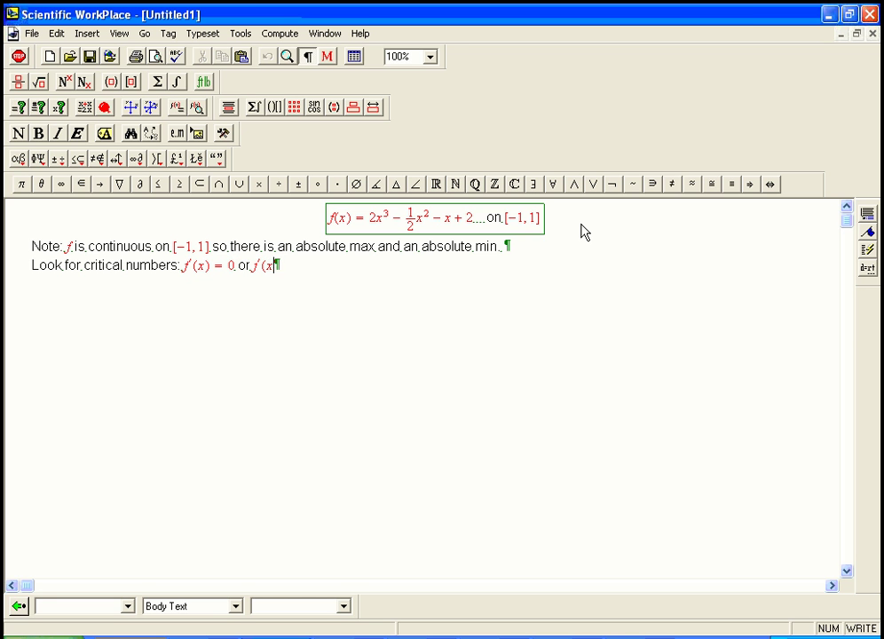
Finish the line with 'DNE, and also check endpoints.' in text, correcting a stray math 'and'.
{"action": "key", "text": "ctrl+t"}
{"action": "type", "text": "DNE"}
{"action": "key", "text": "ctrl+m"}
{"action": "type", "text": "and"}
{"action": "key", "text": "BackSpace"}
{"action": "key", "text": "BackSpace"}
{"action": "key", "text": "BackSpace"}
{"action": "key", "text": "ctrl+t"}
{"action": "type", "text": "and also che"}
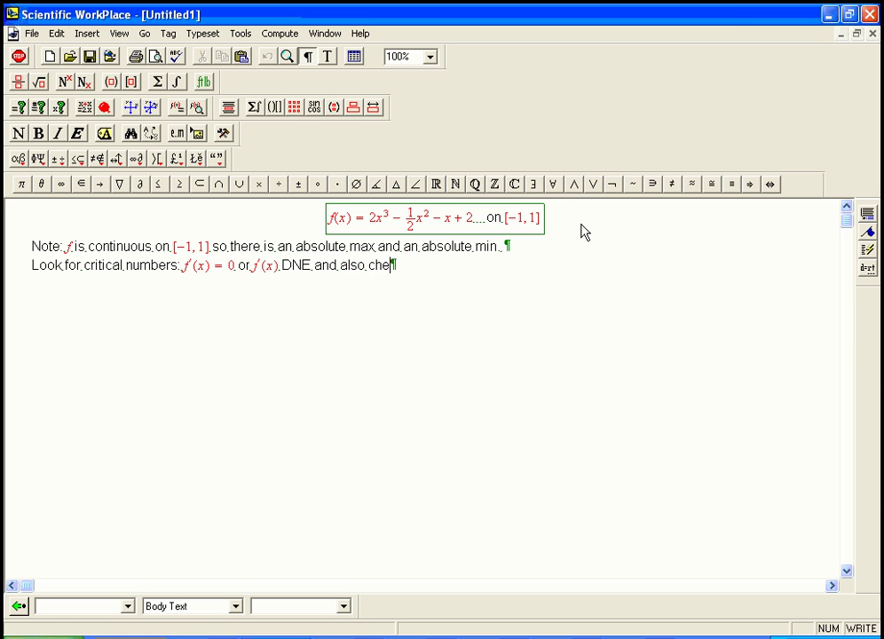
{"action": "type", "text": "ck endpoints."}
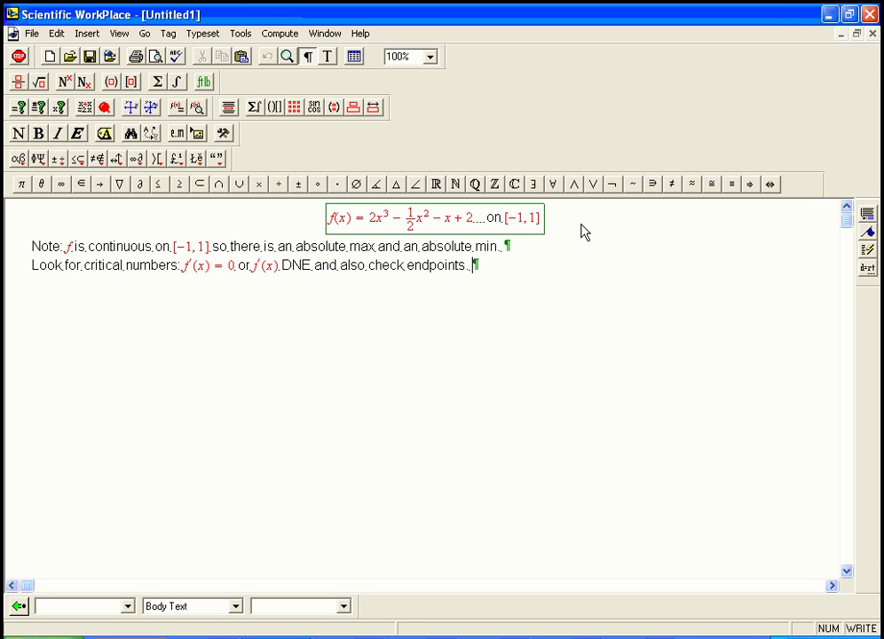
{"action": "key", "text": "shift+Left"}
{"action": "key", "text": "shift+Left"}
{"action": "key", "text": "shift+Left"}
{"action": "key", "text": "shift+Left"}
{"action": "key", "text": "shift+Left"}
{"action": "key", "text": "shift+Left"}
{"action": "key", "text": "shift+Left"}
{"action": "key", "text": "shift+Left"}
{"action": "key", "text": "shift+Left"}
{"action": "key", "text": "shift+Left"}
{"action": "key", "text": "shift+Left"}
{"action": "key", "text": "shift+Left"}
{"action": "key", "text": "shift+Left"}
{"action": "key", "text": "shift+Left"}
{"action": "key", "text": "shift+Left"}
{"action": "key", "text": "shift+Left"}
{"action": "key", "text": "shift+Left"}
{"action": "key", "text": "shift+Left"}
{"action": "key", "text": "shift+Left"}
{"action": "key", "text": "shift+Left"}
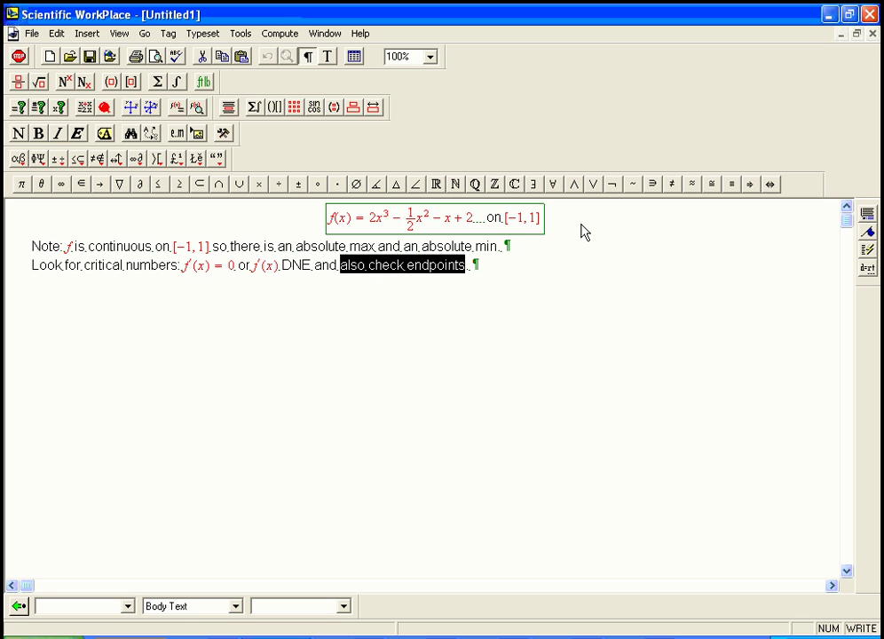
{"action": "key", "text": "Right"}
{"action": "key", "text": "Right"}
{"action": "key", "text": "Right"}
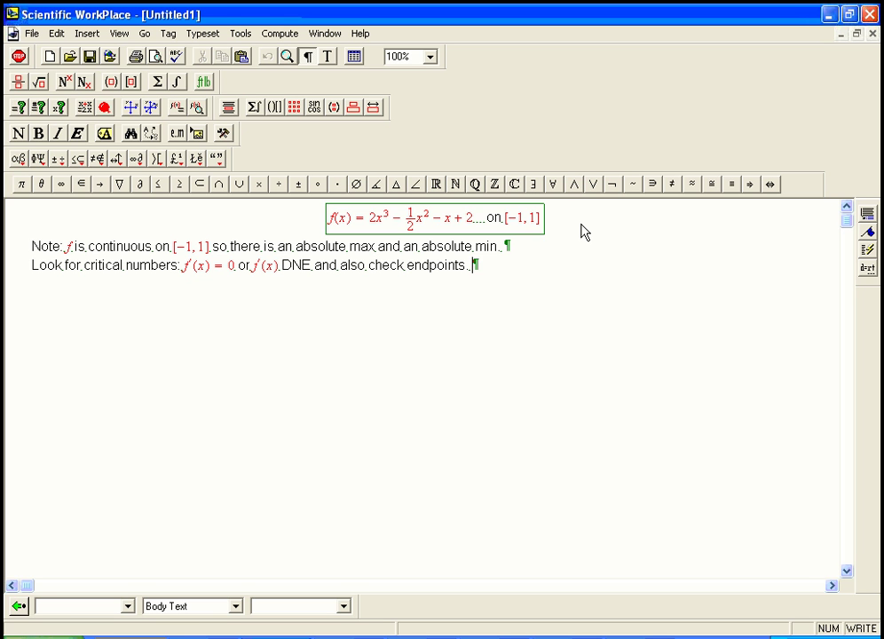
Insert the display f′(x) = 6x² − x − 1 = 0 and add an empty row beneath it.
{"action": "key", "text": "ctrl+d"}
{"action": "type", "text": "f′(x) = "}
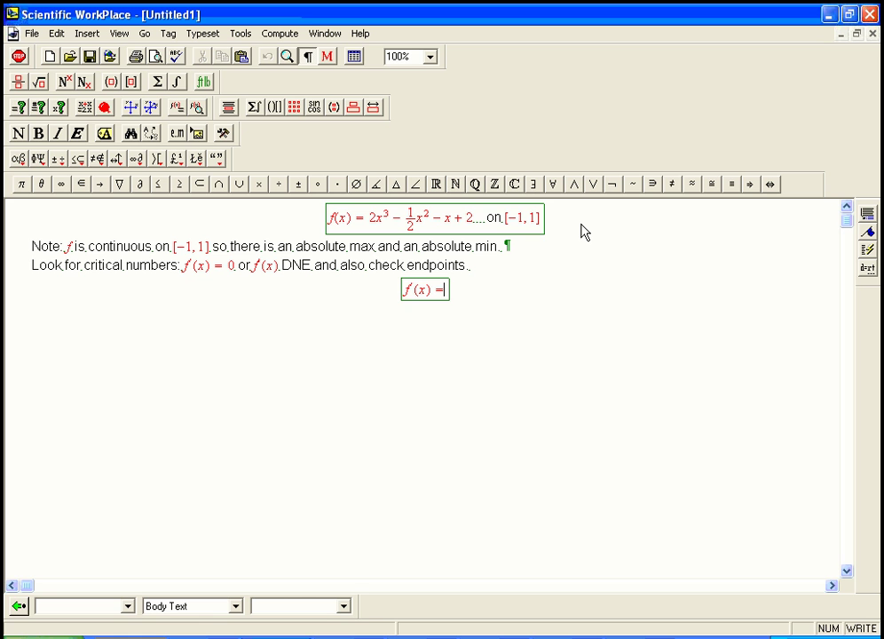
{"action": "type", "text": "6x^2"}
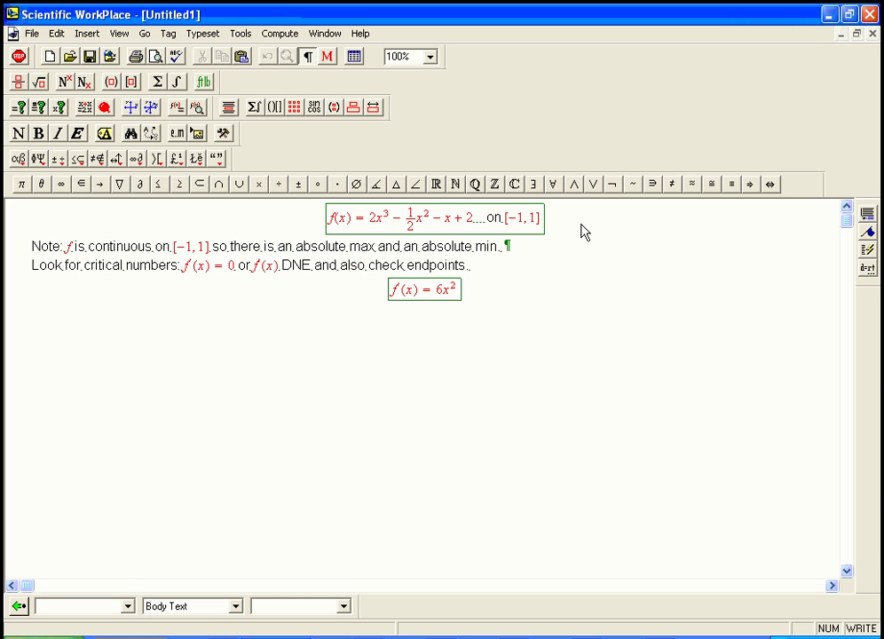
{"action": "key", "text": "Right"}
{"action": "type", "text": "-x"}
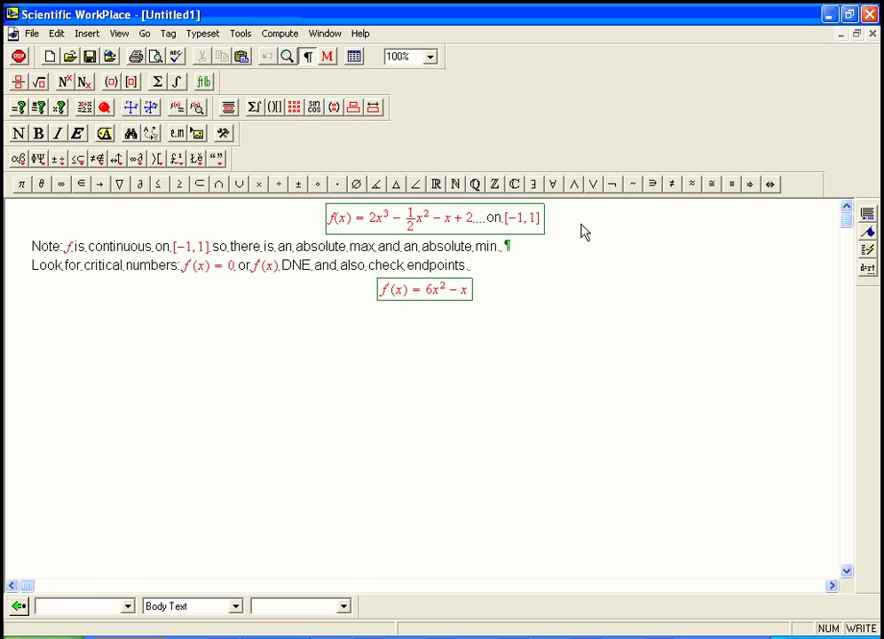
{"action": "type", "text": "-1"}
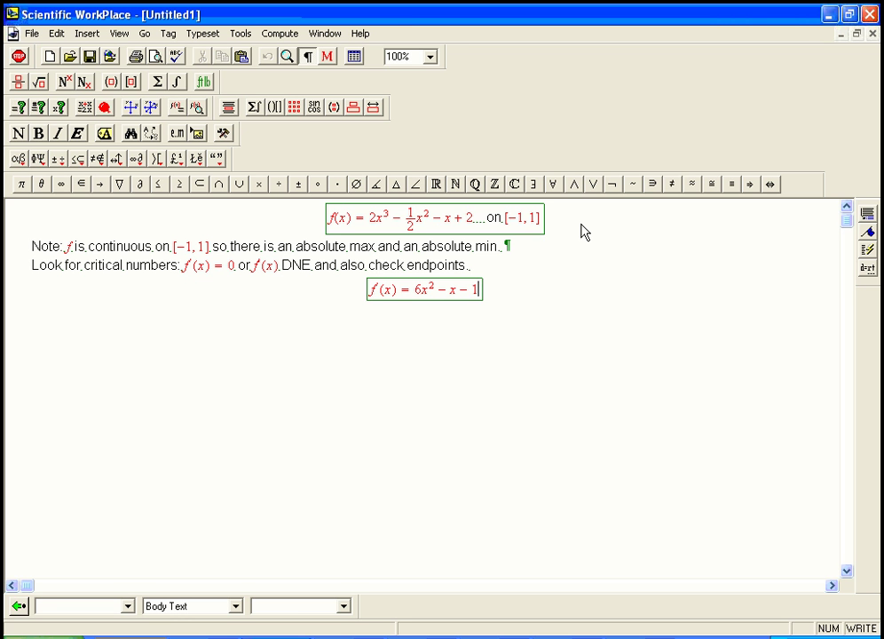
{"action": "type", "text": "=0"}
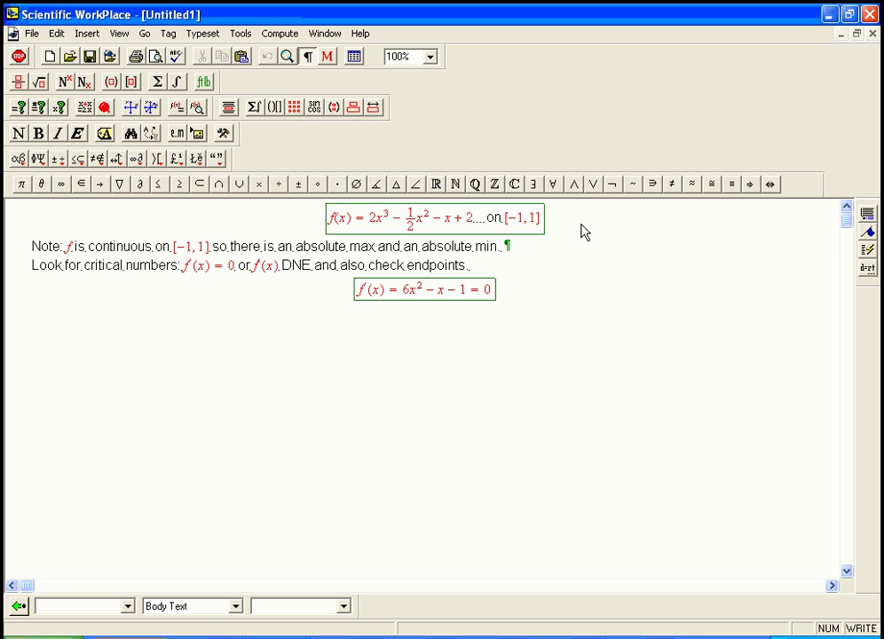
{"action": "key", "text": "Return"}
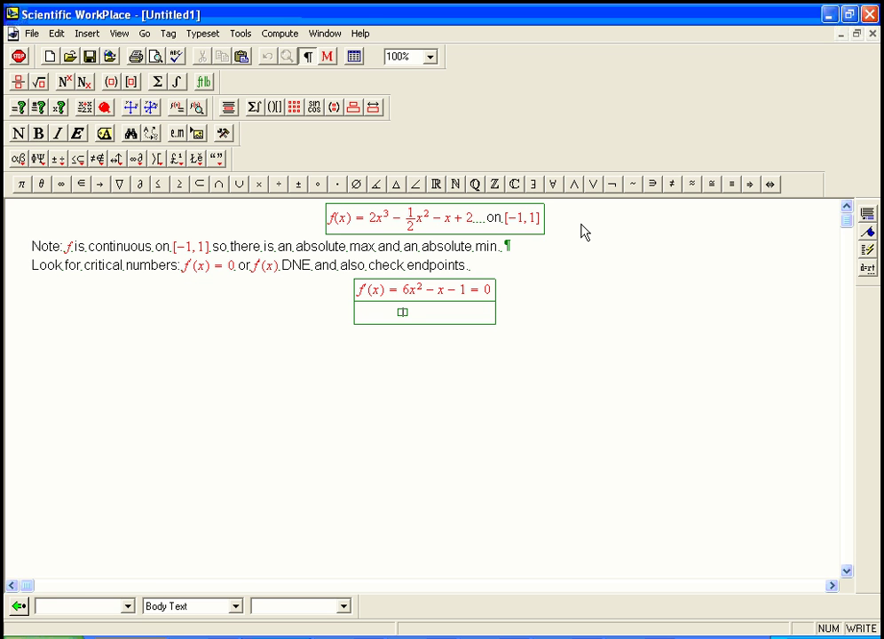
Write the quadratic-formula row x = (1 ± √(1 − 4(−1)(6)))/12.
{"action": "type", "text": "x="}
{"action": "key", "text": "ctrl+f"}
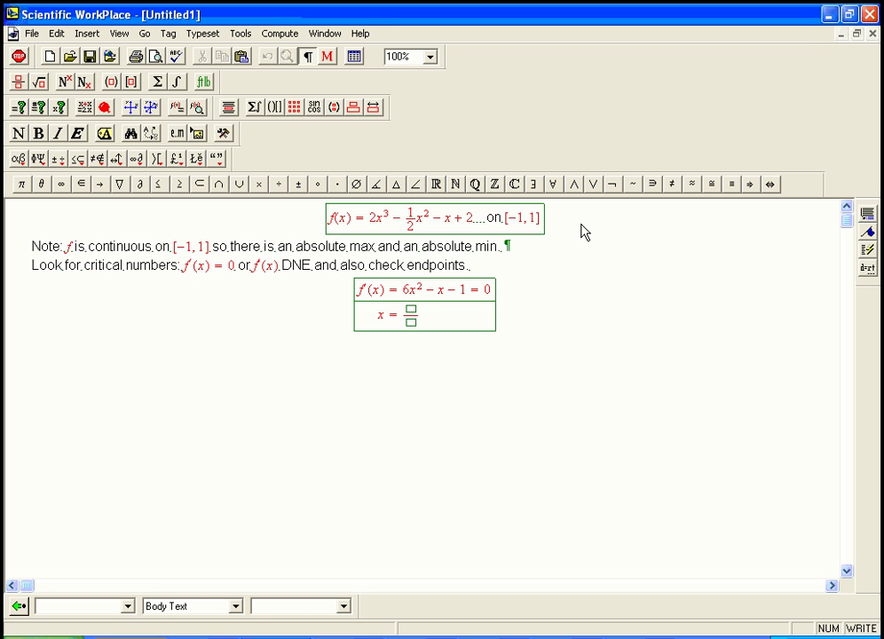
{"action": "type", "text": "1"}
{"action": "left_click", "coordinate": [299, 184]}
{"action": "key", "text": "ctrl+r"}
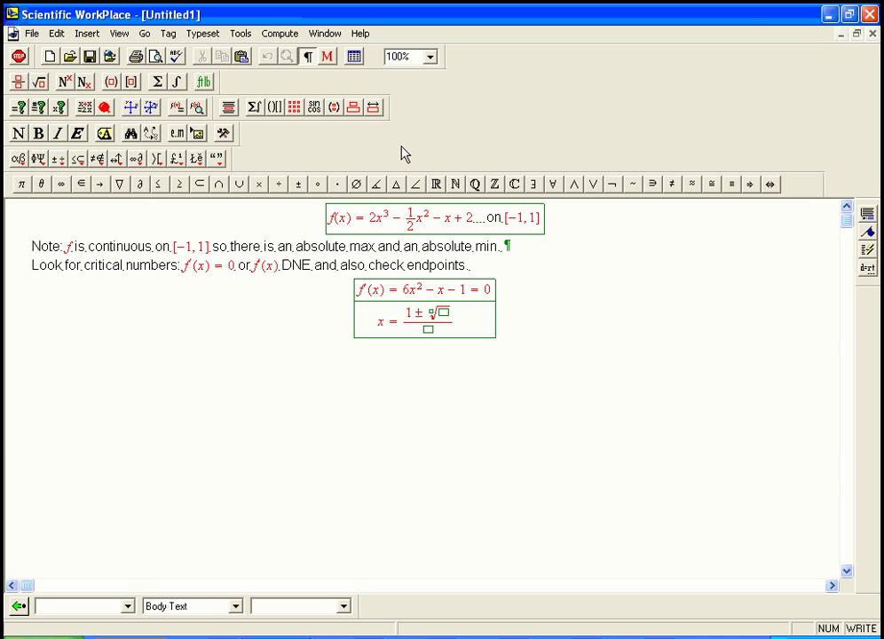
{"action": "type", "text": "1"}
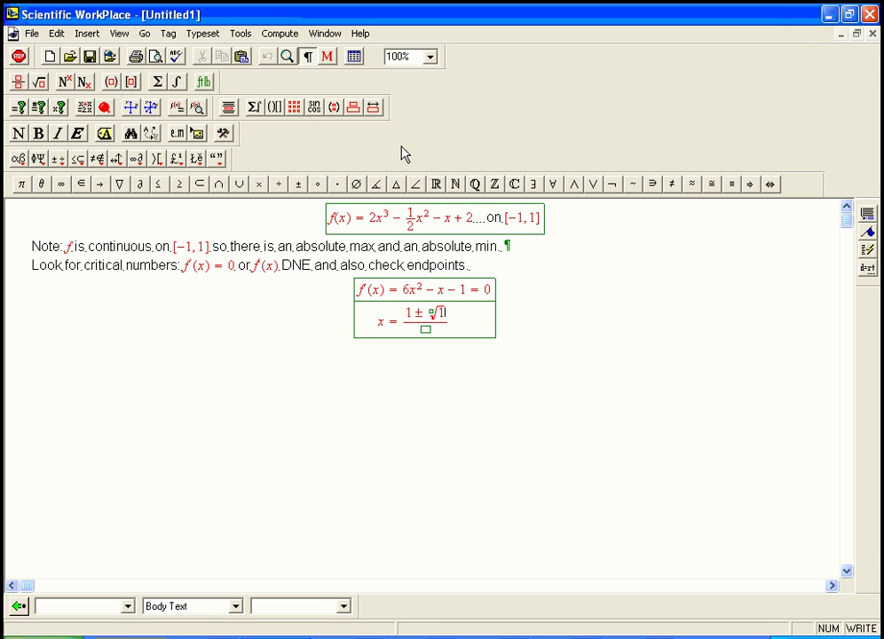
{"action": "type", "text": "- 4("}
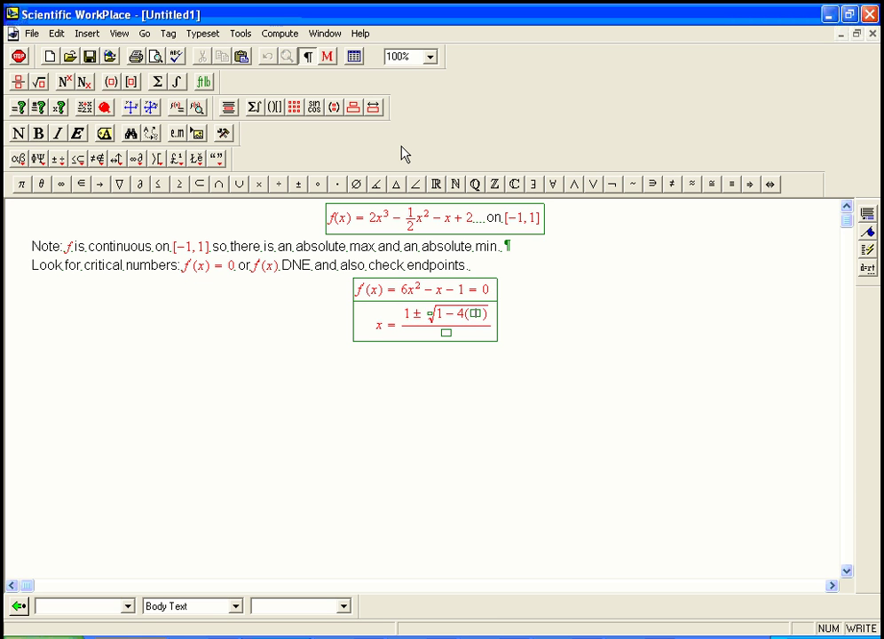
{"action": "type", "text": "-1"}
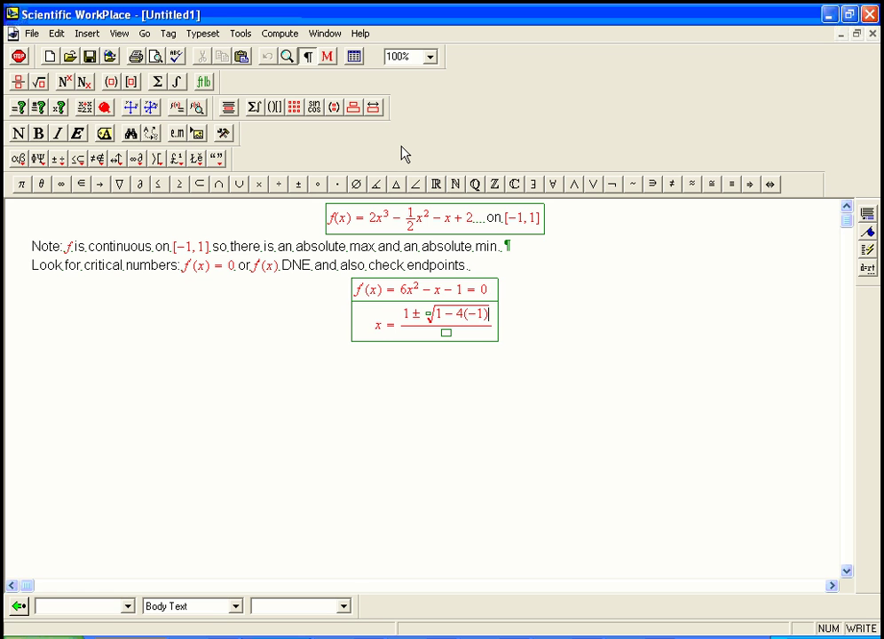
{"action": "type", "text": ")(6)"}
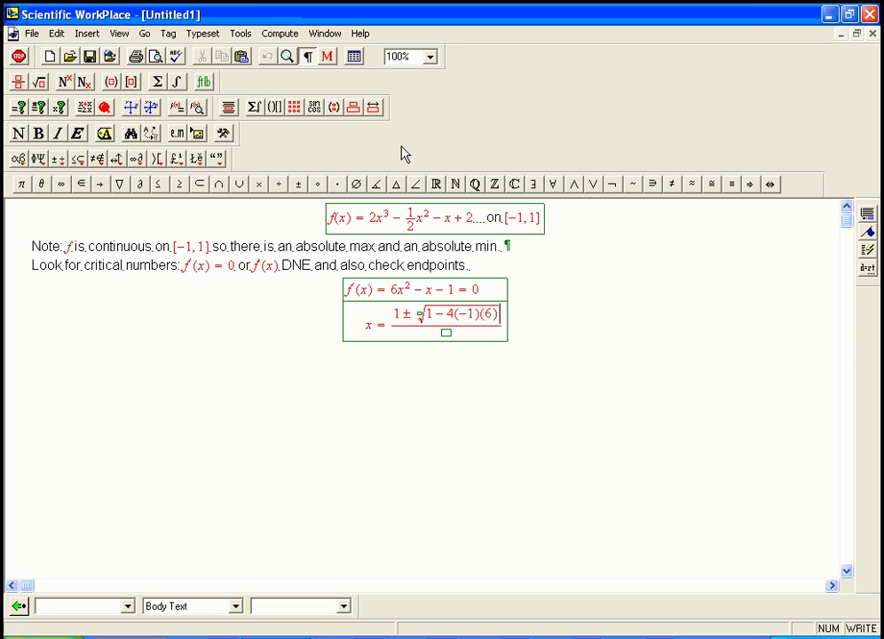
{"action": "key", "text": "Down"}
{"action": "type", "text": "12"}
{"action": "key", "text": "Right"}
{"action": "key", "text": "Left"}
Add a row simplifying it to = (1 ± 5)/12.
{"action": "key", "text": "Return"}
{"action": "type", "text": "="}
{"action": "key", "text": "ctrl+f"}
{"action": "type", "text": "1"}
{"action": "left_click", "coordinate": [299, 185]}
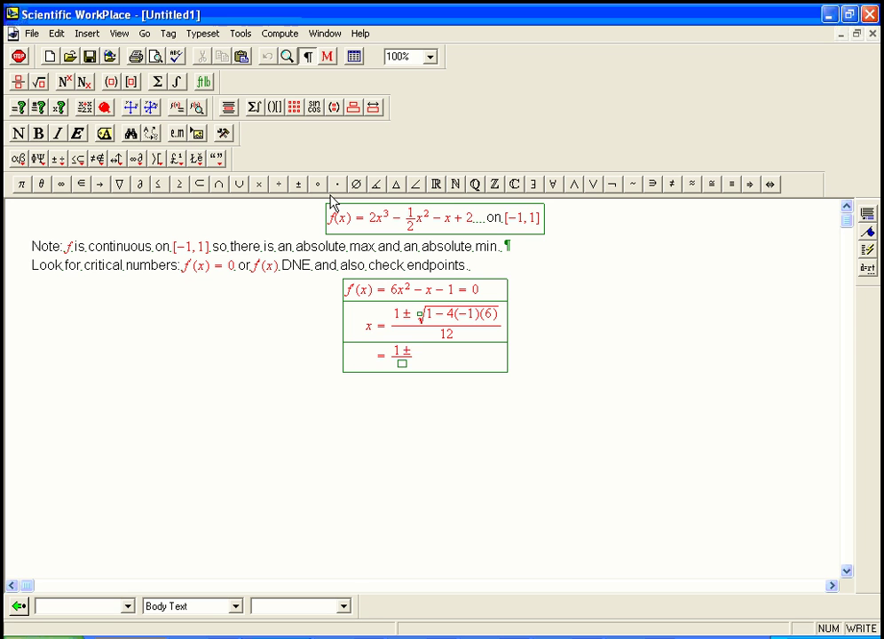
{"action": "key", "text": "ctrl+r"}
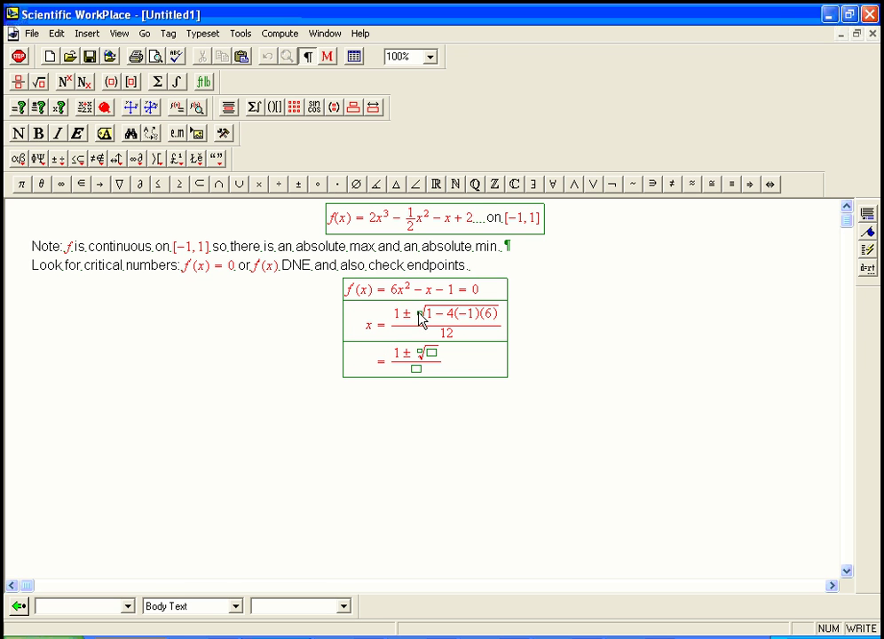
{"action": "key", "text": "BackSpace"}
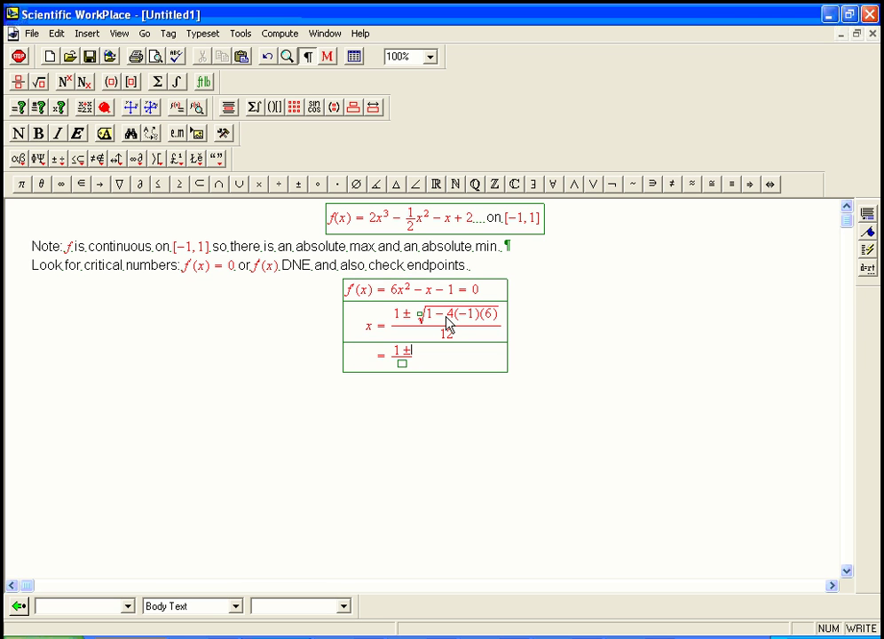
{"action": "type", "text": "5)/12"}
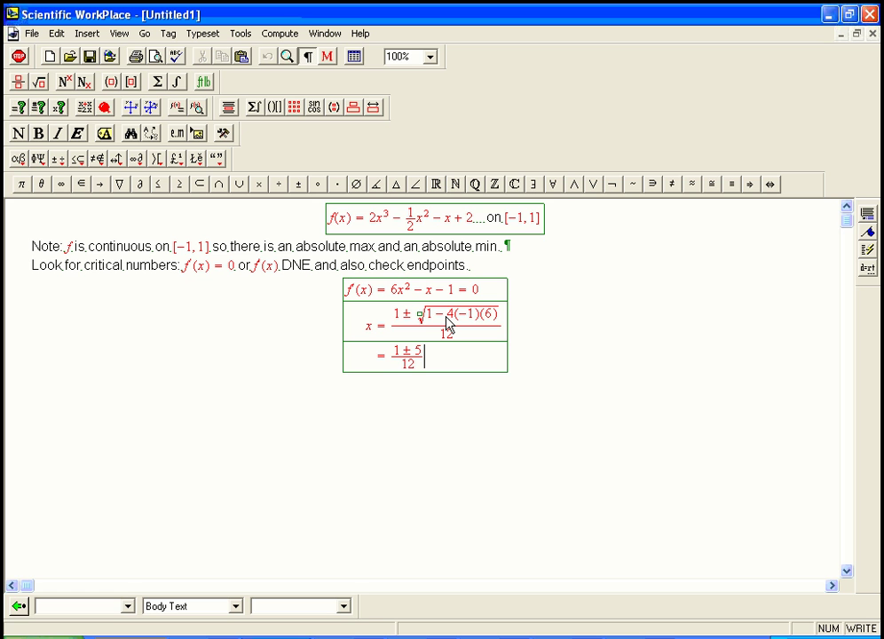
Add a row giving the roots = 1/2, −1/3 with fraction templates.
{"action": "key", "text": "Return"}
{"action": "type", "text": "="}
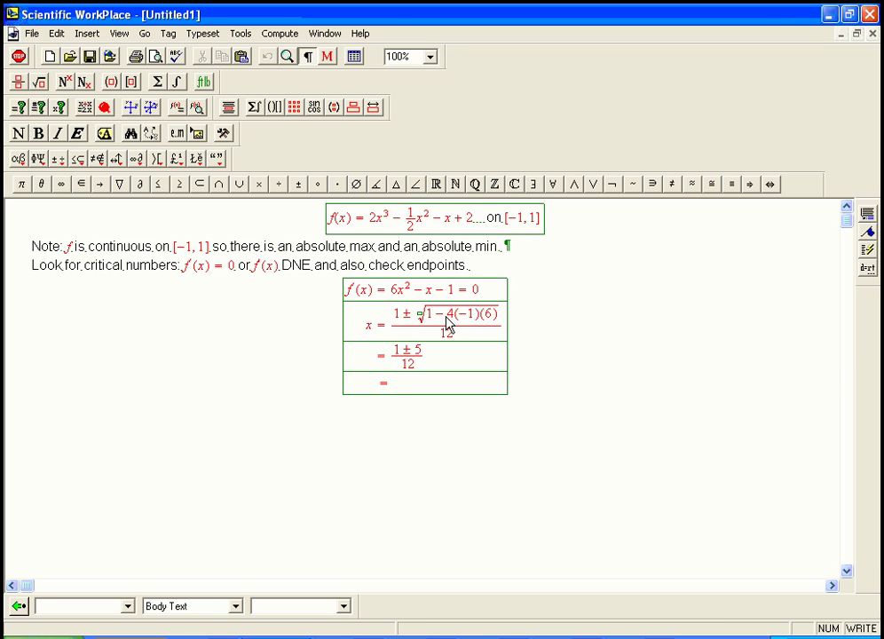
{"action": "key", "text": "ctrl+f"}
{"action": "type", "text": "1/"}
{"action": "key", "text": "Tab"}
{"action": "type", "text": "2"}
{"action": "key", "text": "Right"}
{"action": "type", "text": ", "}
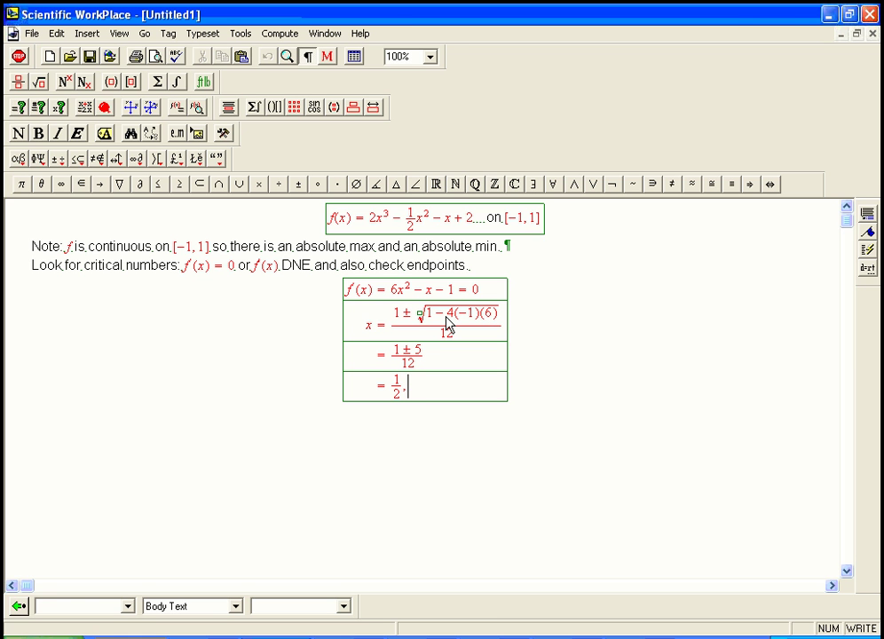
{"action": "type", "text": "-"}
{"action": "key", "text": "ctrl+f"}
{"action": "type", "text": "1/"}
{"action": "key", "text": "Tab"}
{"action": "type", "text": "3"}
Start a new row reading 6x² − x − 1 = 6.
{"action": "key", "text": "Return"}
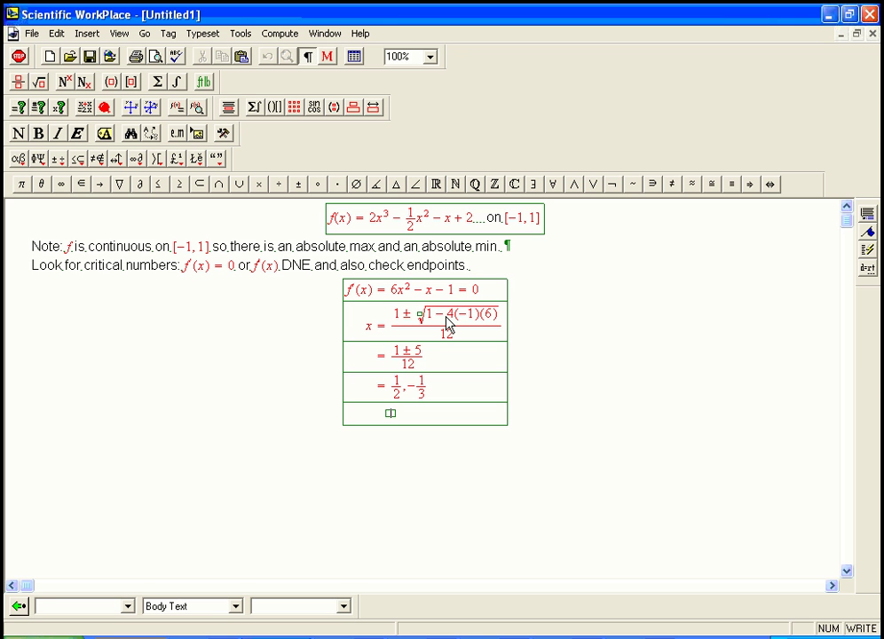
{"action": "type", "text": "6x"}
{"action": "key", "text": "ctrl+h"}
{"action": "type", "text": "2"}
{"action": "key", "text": "Right"}
{"action": "type", "text": "- x "}
{"action": "type", "text": "- 1 "}
{"action": "type", "text": "= "}
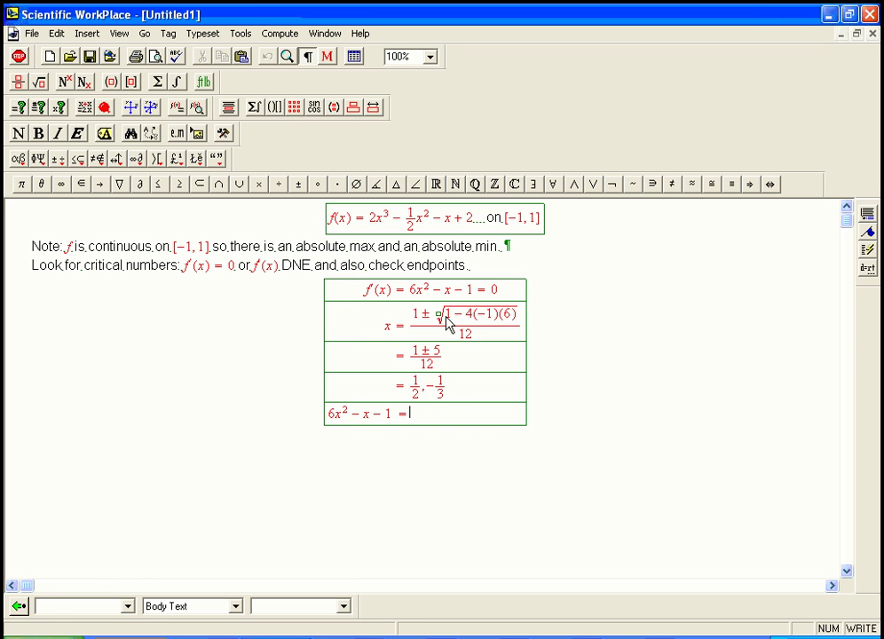
{"action": "type", "text": "6"}
Add two parenthesised factors (x − )(x − ) after the 6, and a comma after 1/2 in the roots row.
{"action": "key", "text": "ctrl+9"}
{"action": "type", "text": "x-"}
{"action": "key", "text": "Right"}
{"action": "key", "text": "ctrl+9"}
{"action": "type", "text": "x-"}
{"action": "left_click", "coordinate": [413, 390]}
{"action": "left_click", "coordinate": [421, 392]}
{"action": "type", "text": ","}
Complete the factors as (x − 1/2)(x + 1/3) using fraction templates.
{"action": "left_click", "coordinate": [441, 419]}
{"action": "key", "text": "ctrl+f"}
{"action": "type", "text": "1"}
{"action": "key", "text": "Tab"}
{"action": "type", "text": "2"}
{"action": "key", "text": "Right"}
{"action": "key", "text": "Right"}
{"action": "key", "text": "Right"}
{"action": "key", "text": "Right"}
{"action": "key", "text": "Right"}
{"action": "key", "text": "BackSpace"}
{"action": "type", "text": "+"}
{"action": "key", "text": "ctrl+f"}
{"action": "type", "text": "1"}
{"action": "key", "text": "Tab"}
{"action": "type", "text": "3"}
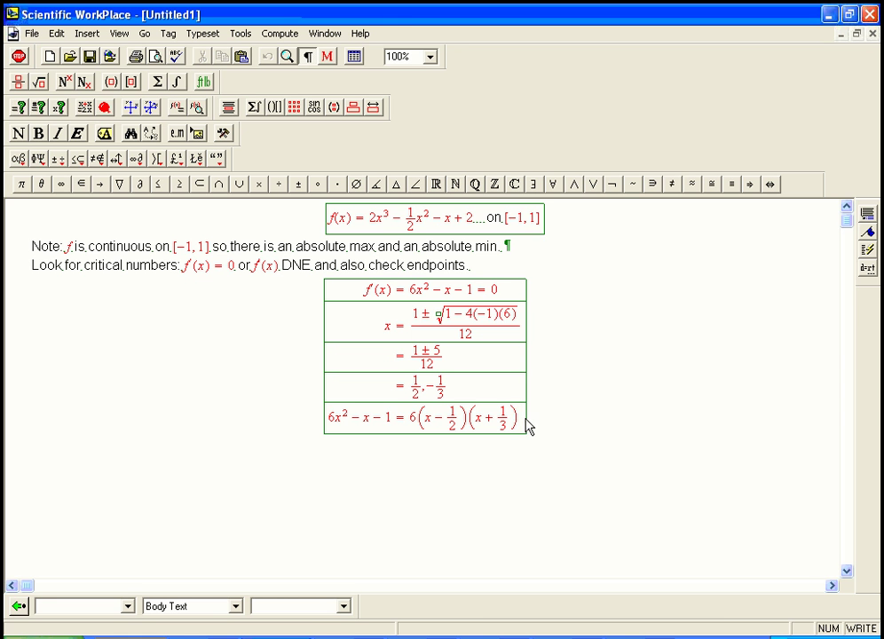
Label the roots row as x = 1/2, −1/3, then select the word DNE.
{"action": "left_click", "coordinate": [397, 395]}
{"action": "type", "text": "x"}
{"action": "left_click_drag", "start_coordinate": [387, 396], "coordinate": [454, 393]}
{"action": "left_click", "coordinate": [452, 391]}
{"action": "left_click_drag", "start_coordinate": [283, 267], "coordinate": [308, 269]}
Below the table, add 'f is differentiable everywhere since it is a polynomial. No DNEs.'.
{"action": "left_click", "coordinate": [541, 438]}
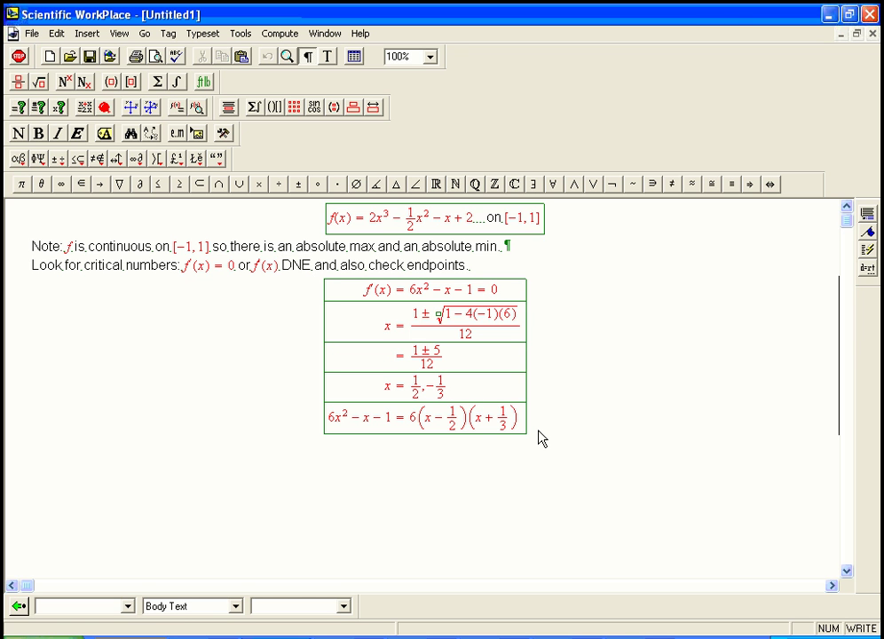
{"action": "key", "text": "Return"}
{"action": "key", "text": "ctrl+m"}
{"action": "type", "text": "f"}
{"action": "key", "text": "ctrl+t"}
{"action": "type", "text": "is differentiable everywhere since it is a polynomial. No DNEs."}
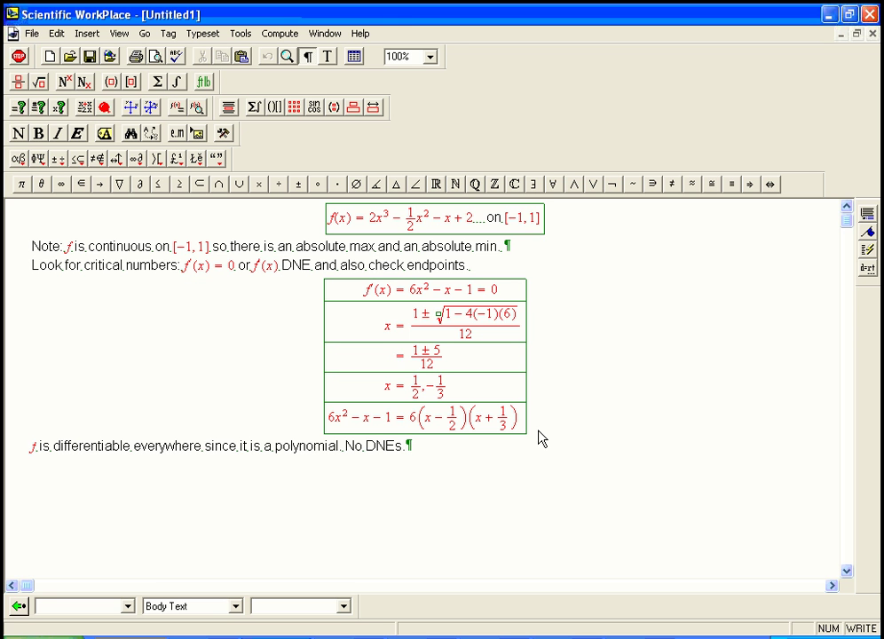
{"action": "left_click", "coordinate": [392, 388]}
{"action": "left_click", "coordinate": [446, 390]}
Add a 'Candidates:' line below 'No DNEs.' and start a centred display.
{"action": "left_click", "coordinate": [444, 458]}
{"action": "key", "text": "Return"}
{"action": "type", "text": "Candidates:"}
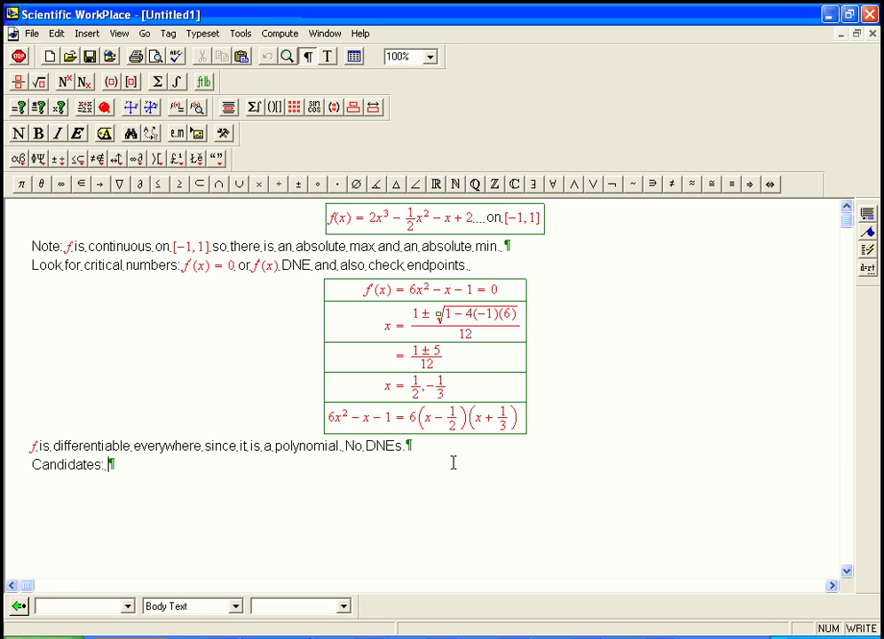
{"action": "key", "text": "ctrl+d"}
Enter f(1/2) = in the display, with the fraction inside growing parentheses.
{"action": "type", "text": "f("}
{"action": "key", "text": "ctrl+f"}
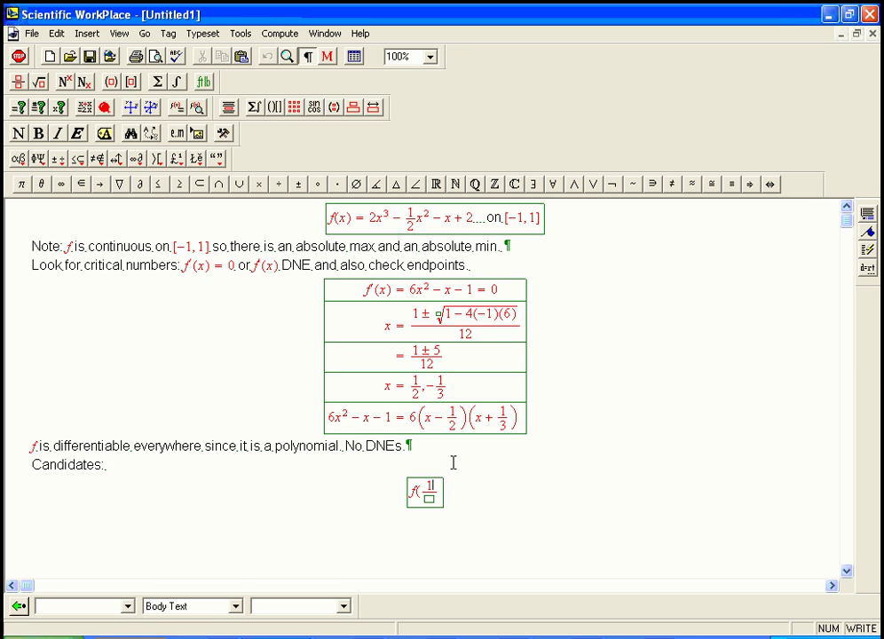
{"action": "type", "text": "1"}
{"action": "key", "text": "Tab"}
{"action": "type", "text": "2"}
{"action": "key", "text": "BackSpace"}
{"action": "key", "text": "BackSpace"}
{"action": "key", "text": "BackSpace"}
{"action": "key", "text": "BackSpace"}
{"action": "key", "text": "ctrl+9"}
{"action": "key", "text": "ctrl+f"}
{"action": "type", "text": "1"}
{"action": "key", "text": "Tab"}
{"action": "type", "text": "2"}
{"action": "key", "text": "Right"}
{"action": "key", "text": "Right"}
{"action": "type", "text": "="}
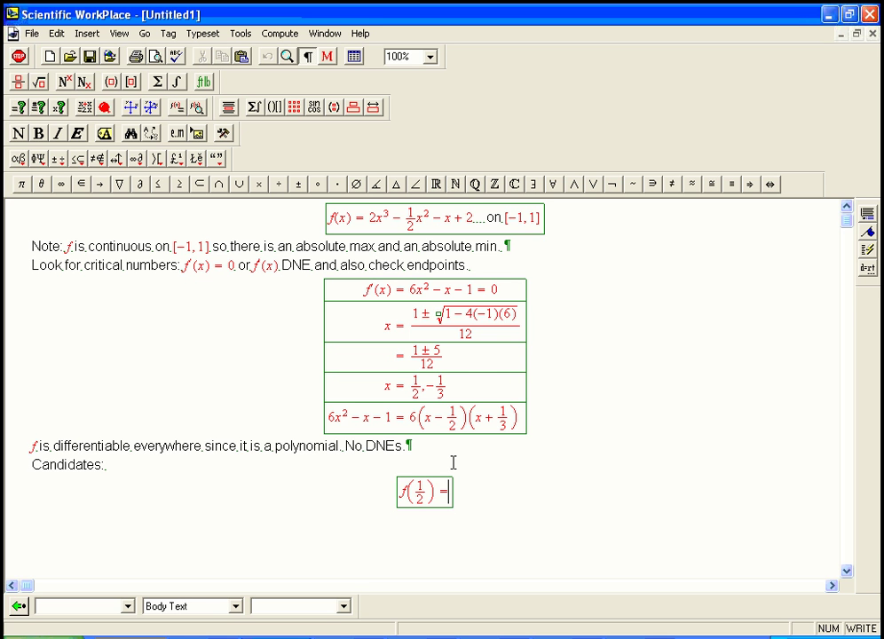
Write the first terms 2/8 − 1/8 − as fractions.
{"action": "key", "text": "ctrl+f"}
{"action": "type", "text": "2/8"}
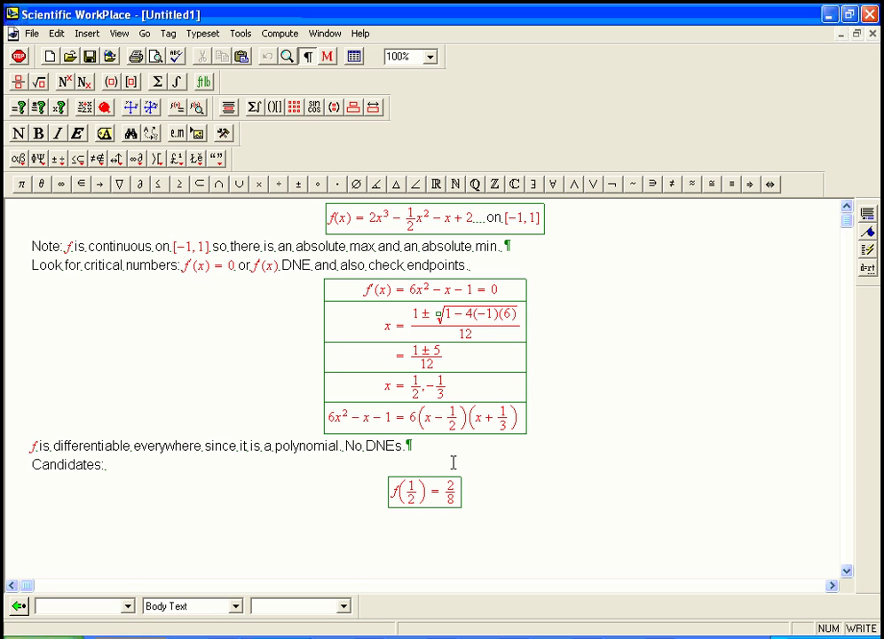
{"action": "key", "text": "Right"}
{"action": "type", "text": "-"}
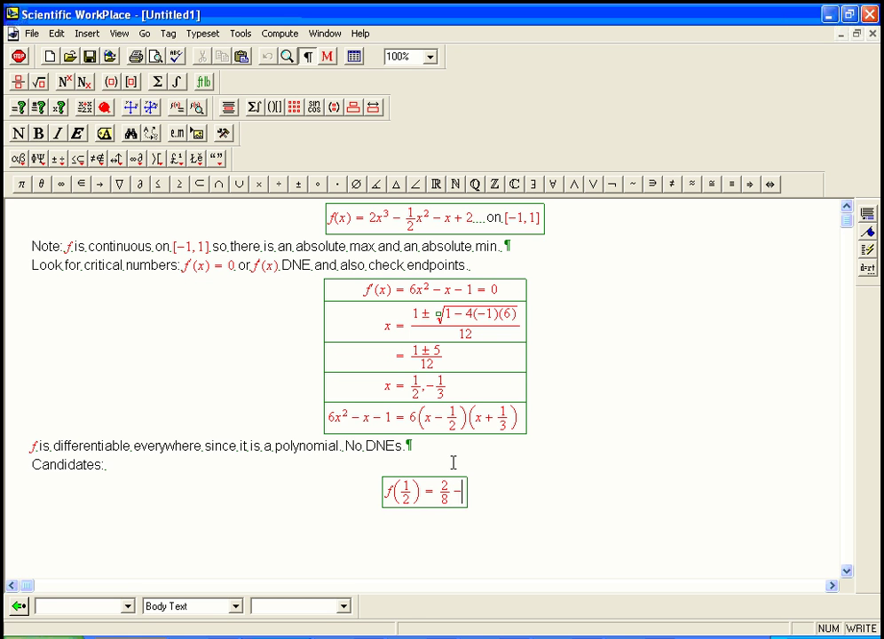
{"action": "key", "text": "ctrl+f"}
{"action": "type", "text": "1/"}
{"action": "key", "text": "Tab"}
{"action": "type", "text": "8"}
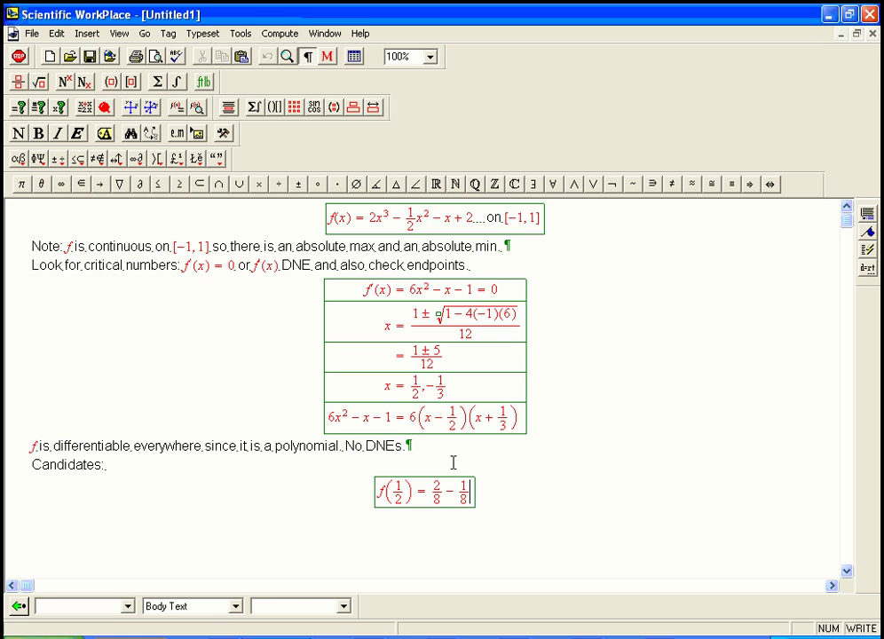
{"action": "key", "text": "Right"}
{"action": "type", "text": "-"}
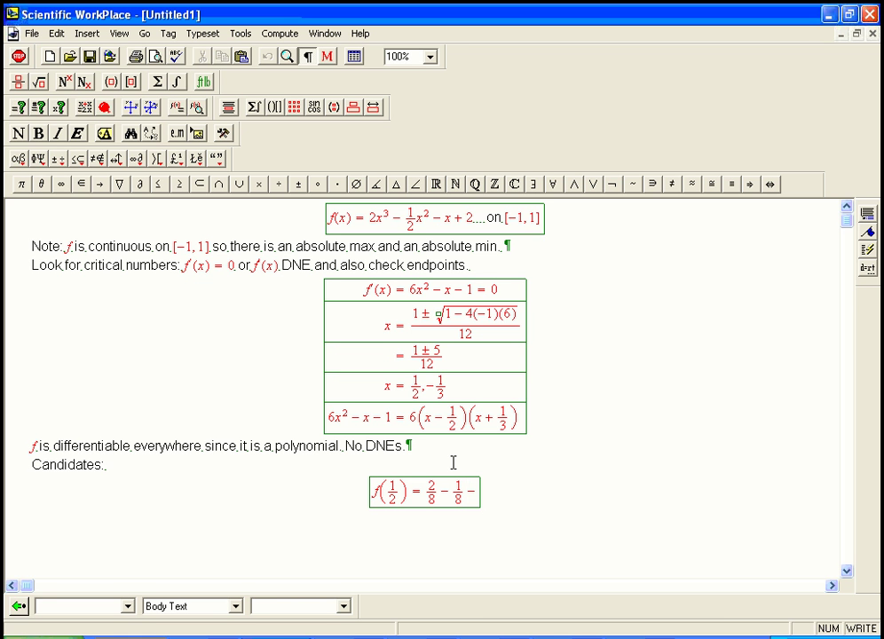
Add the fraction terms 4/8 + 16/8.
{"action": "key", "text": "ctrl+f"}
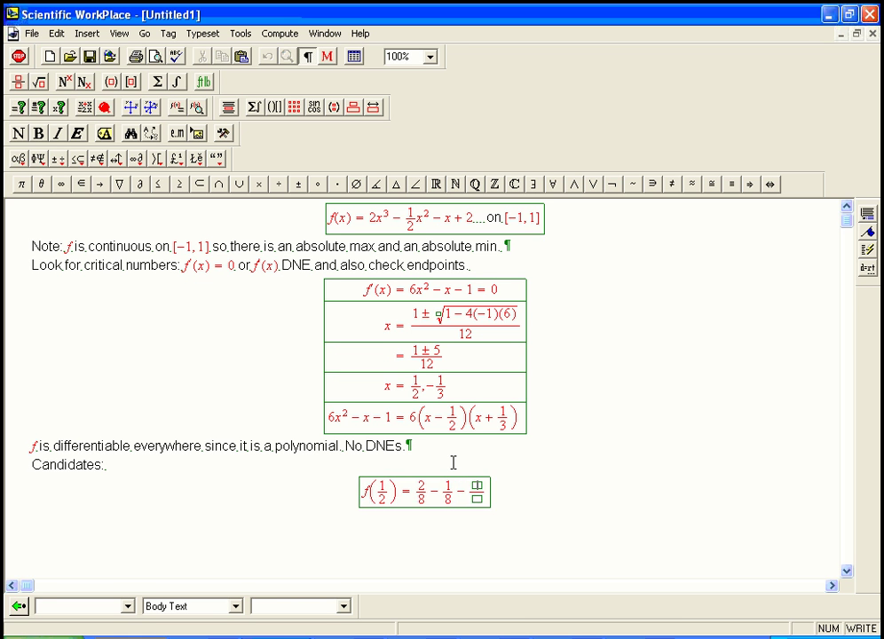
{"action": "type", "text": "4/"}
{"action": "key", "text": "Tab"}
{"action": "type", "text": "8"}
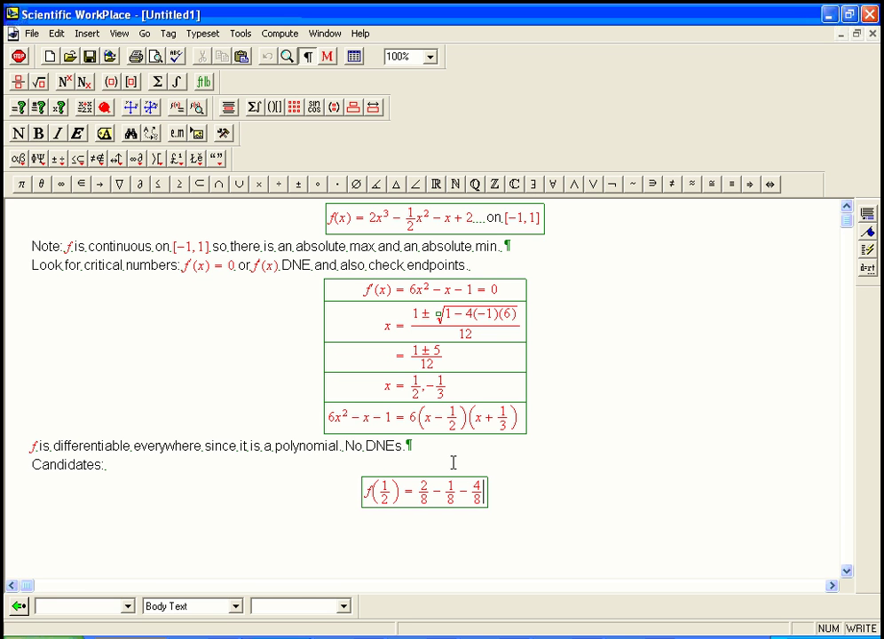
{"action": "key", "text": "Right"}
{"action": "type", "text": "+"}
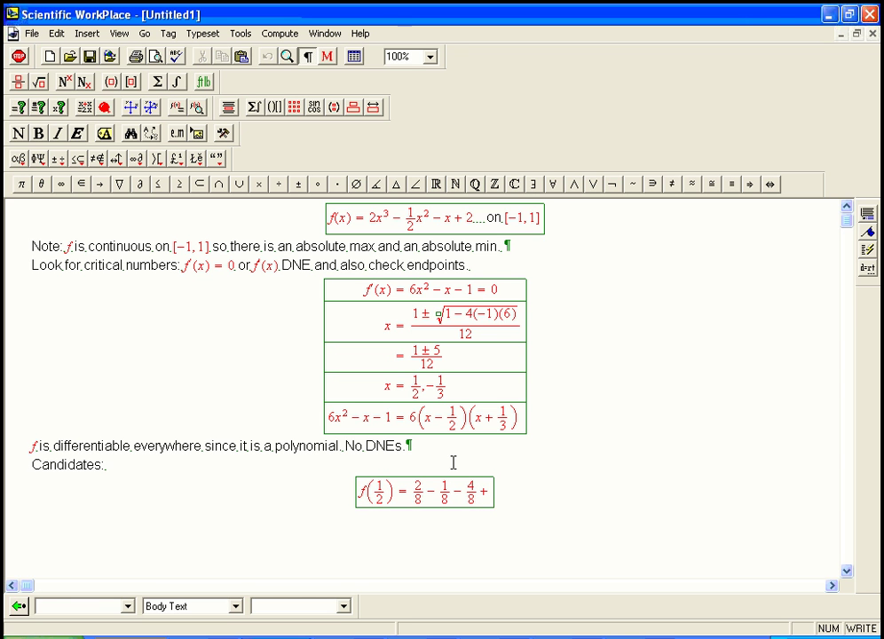
{"action": "key", "text": "ctrl+f"}
{"action": "type", "text": "16/"}
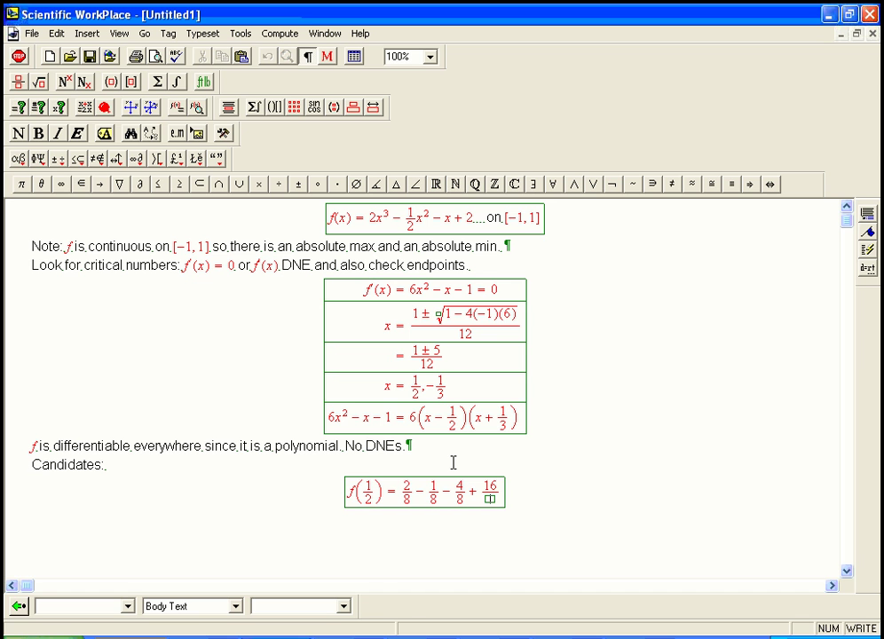
{"action": "key", "text": "Tab"}
{"action": "type", "text": "8"}
{"action": "key", "text": "Right"}
Finish the line with the result = 13/8.
{"action": "type", "text": "="}
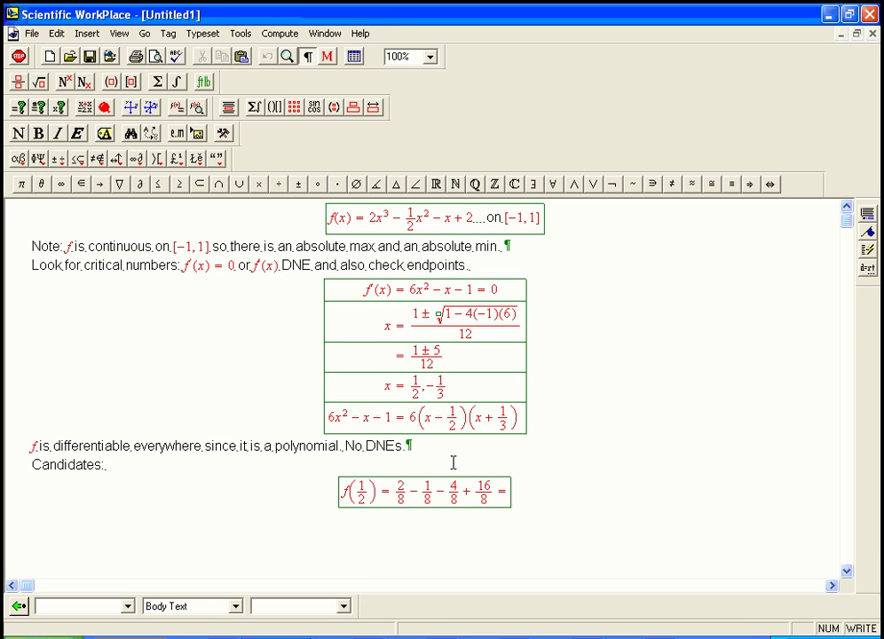
{"action": "key", "text": "ctrl+f"}
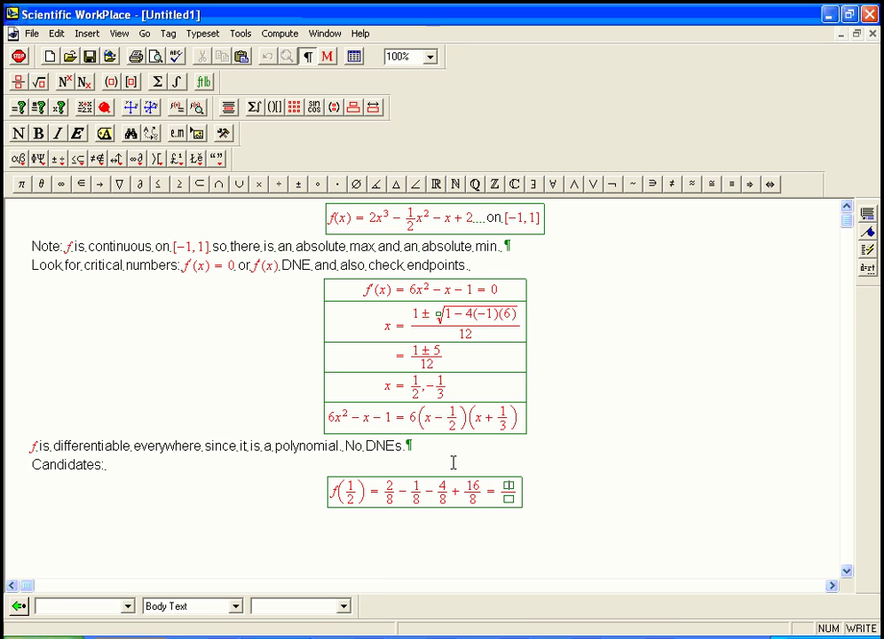
{"action": "type", "text": "13"}
{"action": "key", "text": "Tab"}
{"action": "type", "text": "8"}
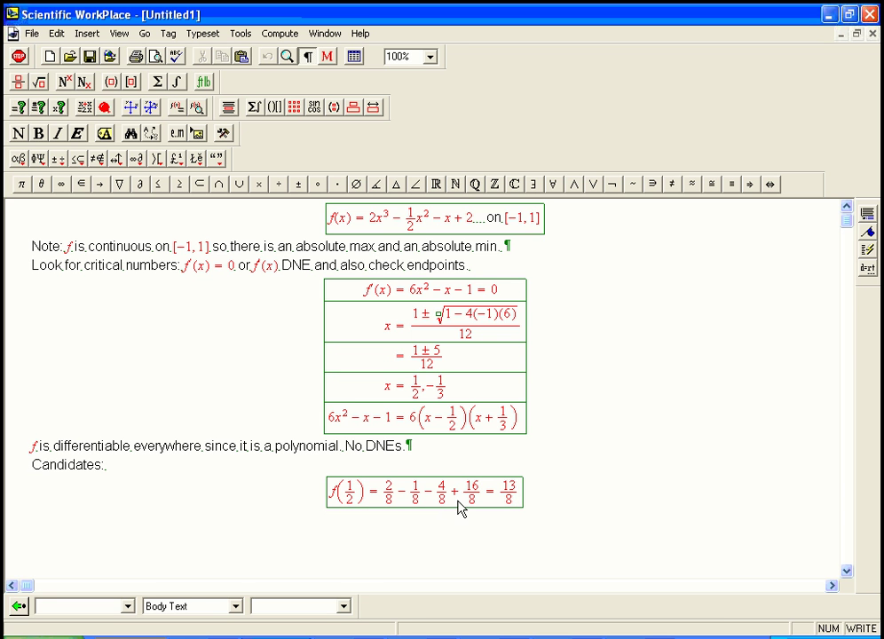
Start a new row with f(−1/3) = below the f(1/2) line.
{"action": "key", "text": "Return"}
{"action": "type", "text": "f(-"}
{"action": "key", "text": "ctrl+f"}
{"action": "type", "text": "1"}
{"action": "key", "text": "Tab"}
{"action": "type", "text": "3"}
{"action": "key", "text": "Right"}
{"action": "key", "text": "Right"}
{"action": "type", "text": "="}
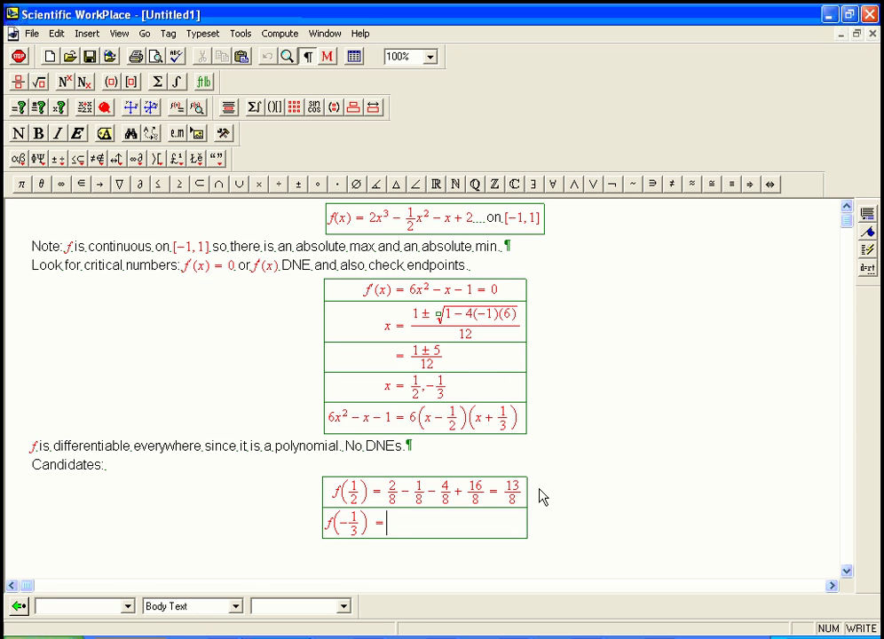
Write the terms −2/27 − 1/18 as fractions.
{"action": "type", "text": "-"}
{"action": "key", "text": "ctrl+f"}
{"action": "type", "text": "2/2"}
{"action": "key", "text": "Tab"}
{"action": "type", "text": "27"}
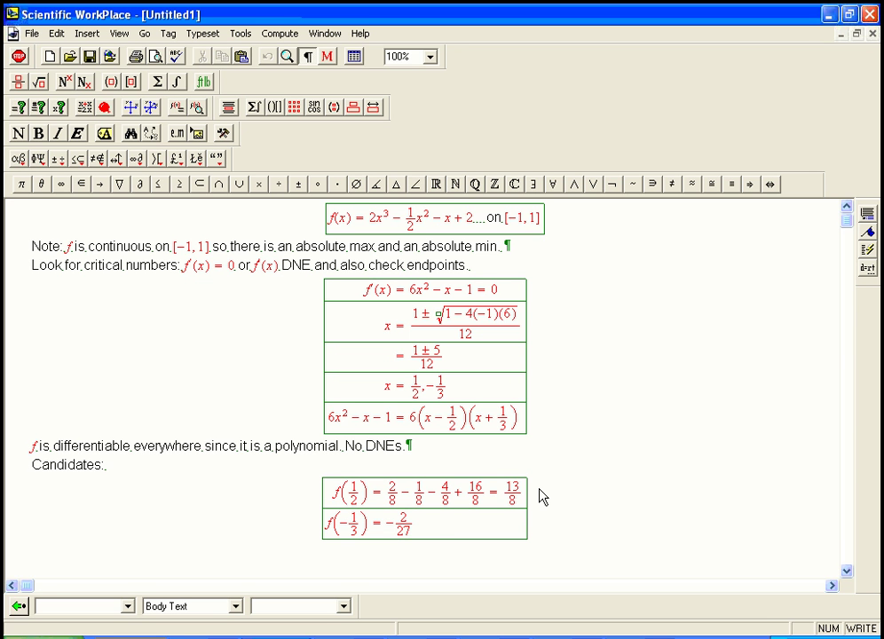
{"action": "type", "text": "-"}
{"action": "key", "text": "ctrl+f"}
{"action": "type", "text": "1"}
{"action": "key", "text": "Tab"}
{"action": "type", "text": "18"}
Complete the expansion with + 1/3 + 2.
{"action": "key", "text": "Right"}
{"action": "type", "text": "+"}
{"action": "key", "text": "ctrl+f"}
{"action": "type", "text": "1"}
{"action": "key", "text": "Tab"}
{"action": "type", "text": "3 + 2"}
Add a row reading = −4/54 − 3/54 over the common denominator.
{"action": "key", "text": "Return"}
{"action": "type", "text": "="}
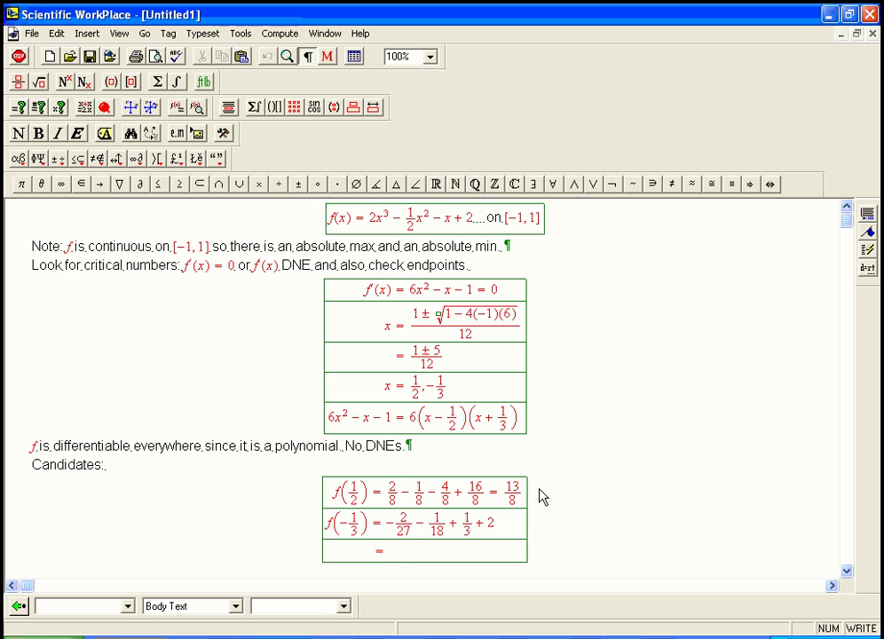
{"action": "key", "text": "ctrl+f"}
{"action": "type", "text": "-4/"}
{"action": "key", "text": "Tab"}
{"action": "type", "text": "54"}
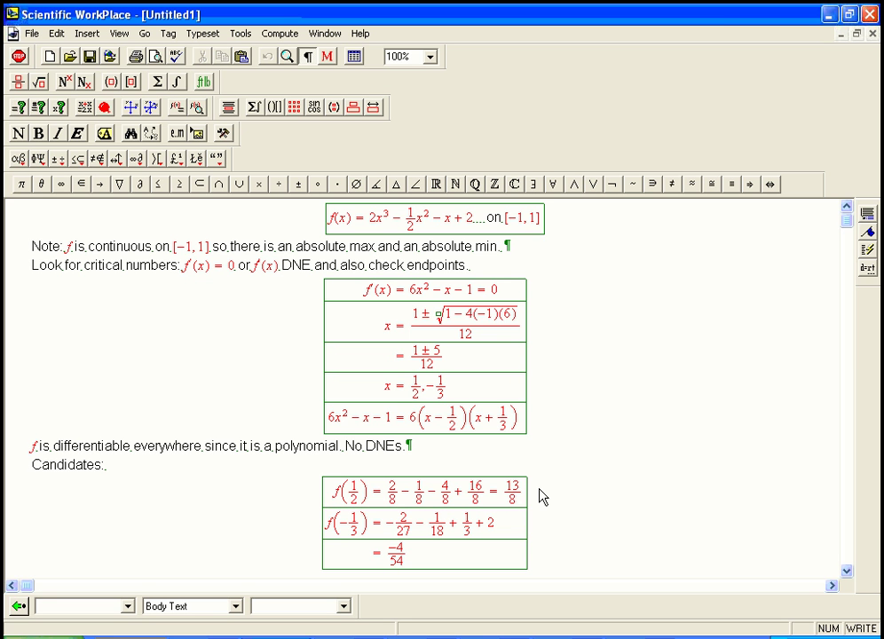
{"action": "key", "text": "Right"}
{"action": "type", "text": "-"}
{"action": "key", "text": "ctrl+f"}
{"action": "type", "text": "3"}
{"action": "key", "text": "Tab"}
{"action": "type", "text": "54"}
Append + 18/54 + 108/54, turning 108 into a fraction.
{"action": "type", "text": "+"}
{"action": "key", "text": "ctrl+f"}
{"action": "type", "text": "18/"}
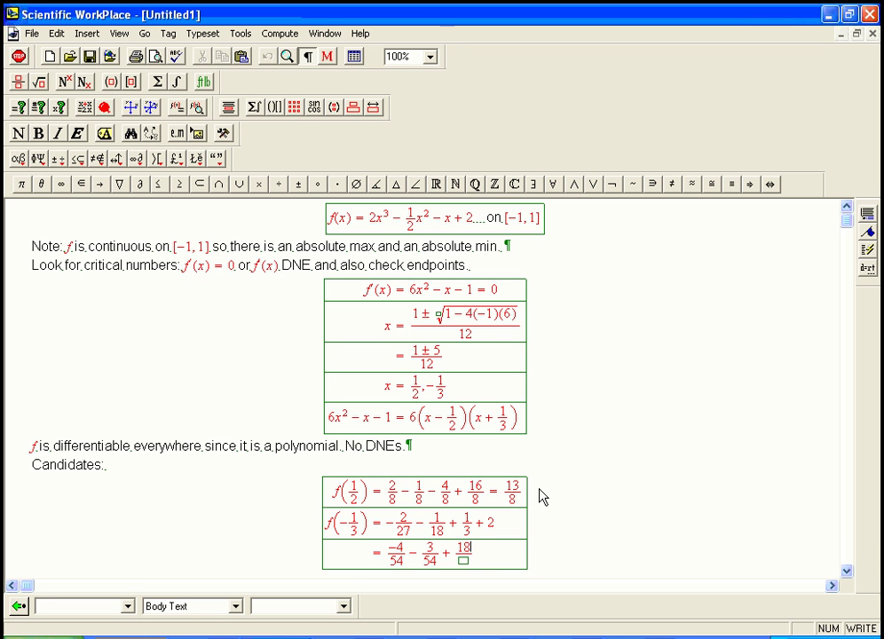
{"action": "type", "text": "54"}
{"action": "key", "text": "Right"}
{"action": "type", "text": "+ 108"}
{"action": "key", "text": "shift+Left"}
{"action": "key", "text": "shift+Left"}
{"action": "key", "text": "shift+Left"}
{"action": "key", "text": "ctrl+f"}
{"action": "type", "text": "54"}
Add a final row with the result = 119/54.
{"action": "key", "text": "Return"}
{"action": "type", "text": "="}
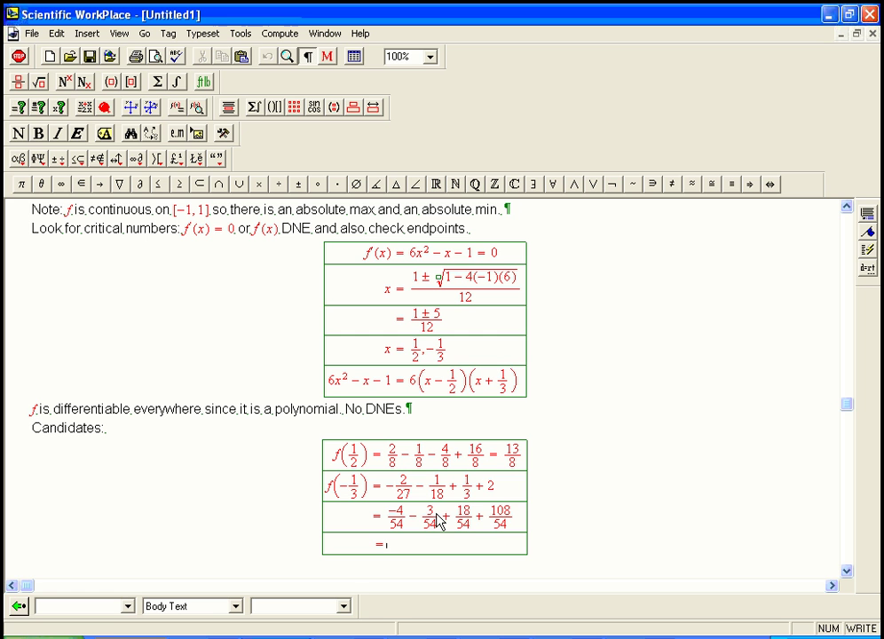
{"action": "key", "text": "ctrl+f"}
{"action": "type", "text": "119/54"}
{"action": "key", "text": "Right"}
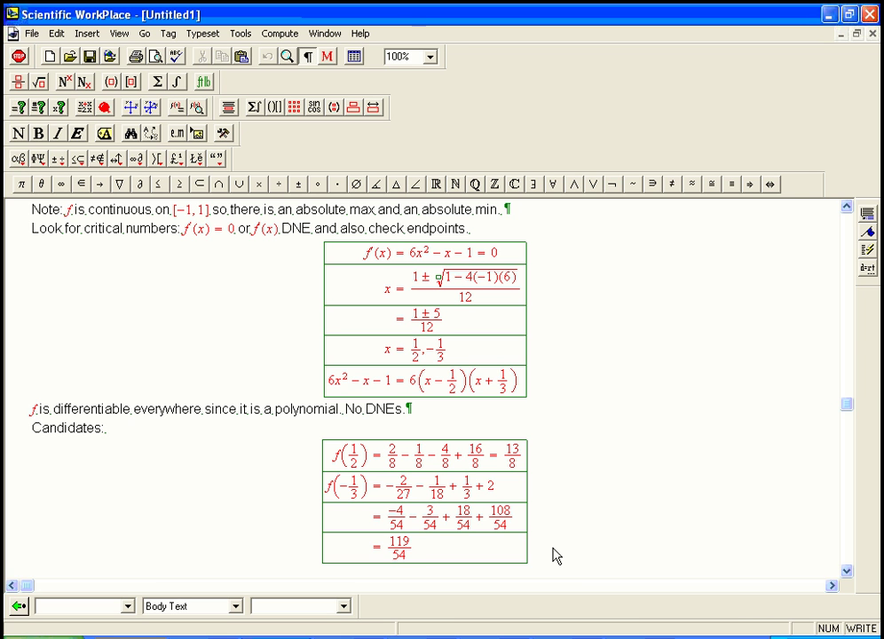
Add a row to the candidates table starting f(−1) =.
{"action": "key", "text": "Right"}
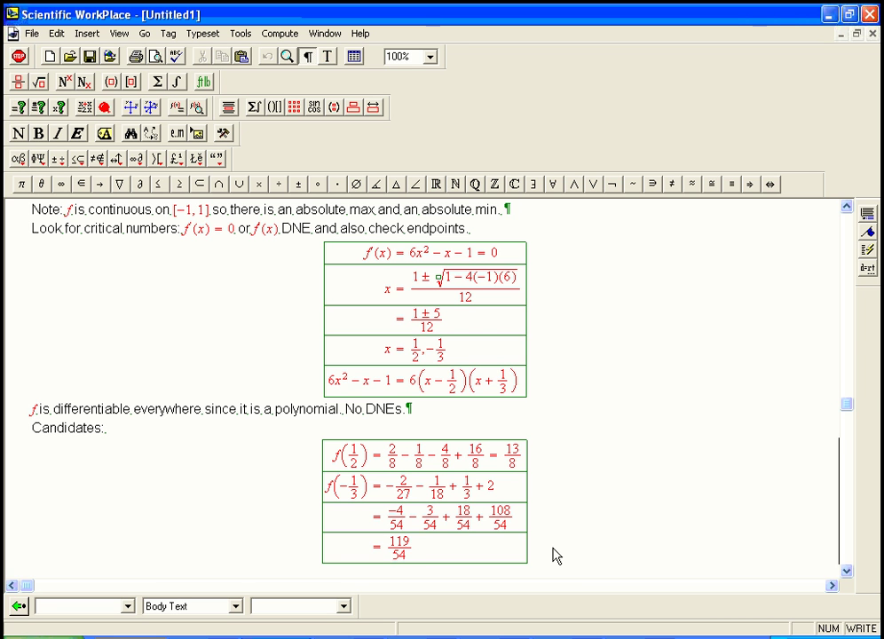
{"action": "key", "text": "Up"}
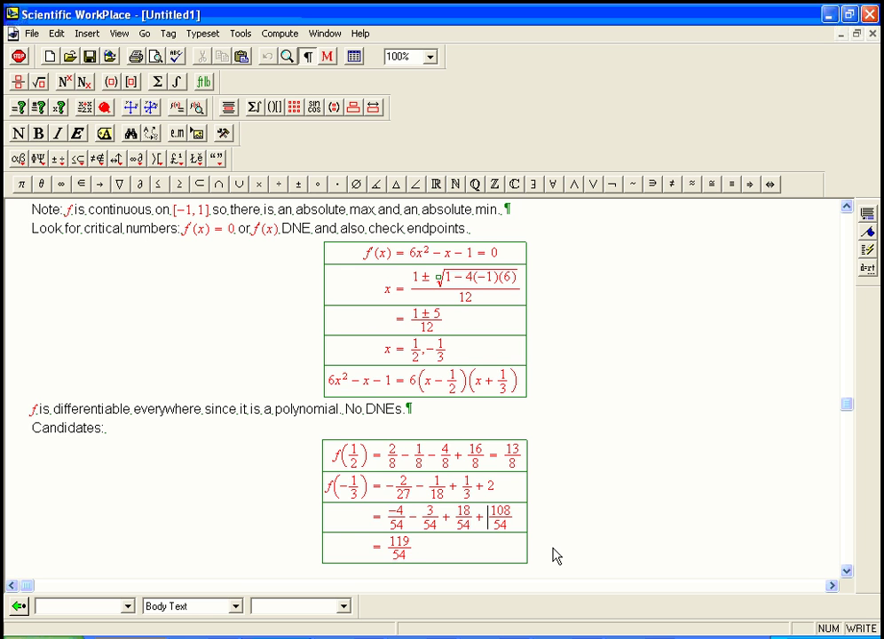
{"action": "key", "text": "Return"}
{"action": "type", "text": "f("}
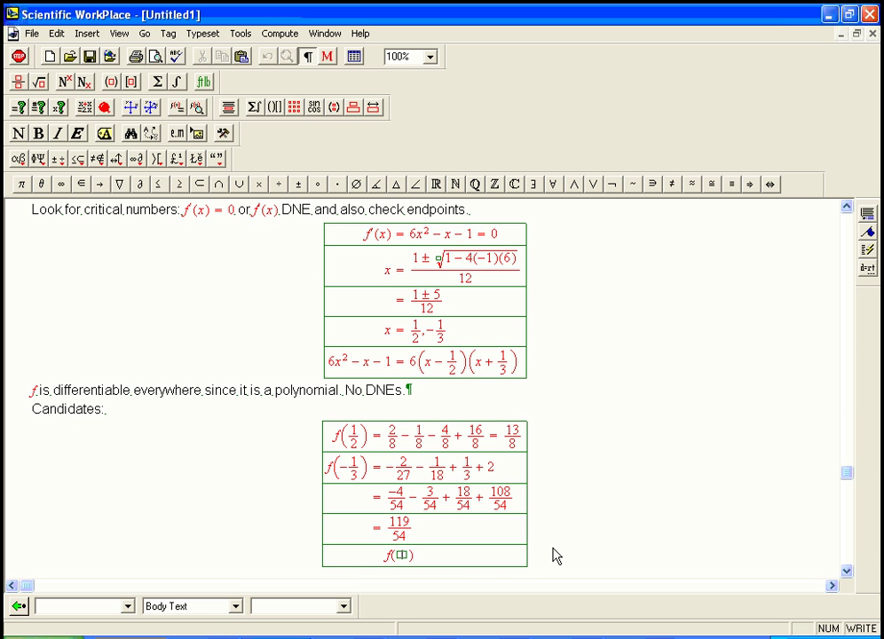
{"action": "type", "text": "-1"}
{"action": "key", "text": "Right"}
{"action": "type", "text": "="}
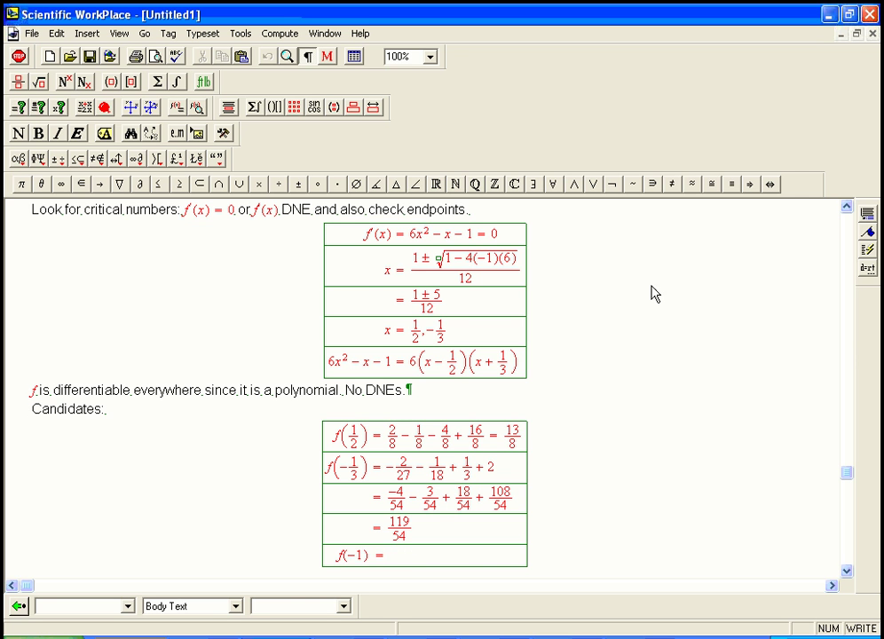
Write the expansion −2 − 1/2 + 1 + 2, checking the function definition above.
{"action": "left_click", "coordinate": [850, 223]}
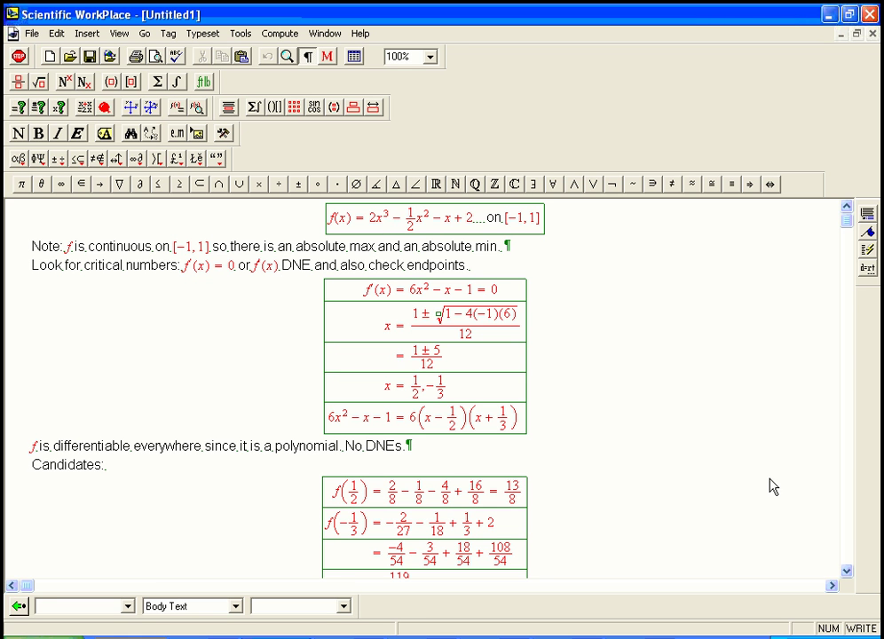
{"action": "left_click", "coordinate": [846, 572]}
{"action": "left_click", "coordinate": [846, 571]}
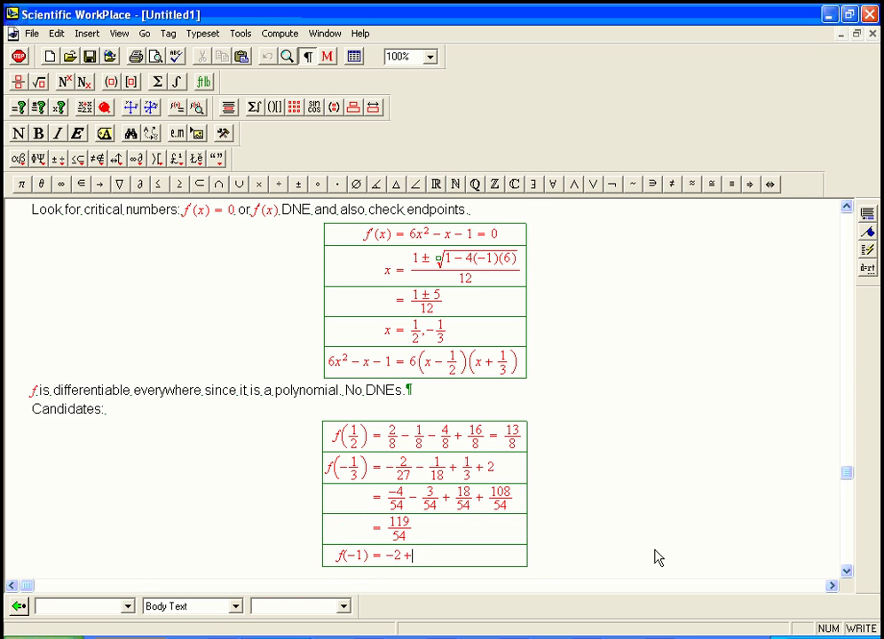
{"action": "key", "text": "BackSpace"}
{"action": "type", "text": "-"}
{"action": "key", "text": "ctrl+f"}
{"action": "type", "text": "1"}
{"action": "key", "text": "Tab"}
{"action": "type", "text": "2"}
{"action": "scroll", "coordinate": [847, 252], "scroll_direction": "up", "scroll_amount": 3}
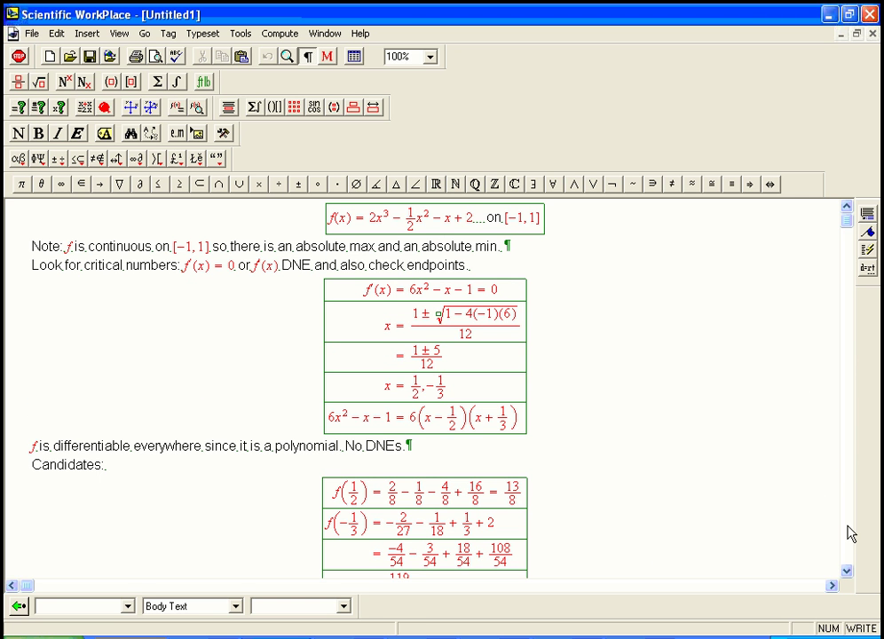
{"action": "scroll", "coordinate": [799, 515], "scroll_direction": "down", "scroll_amount": 5}
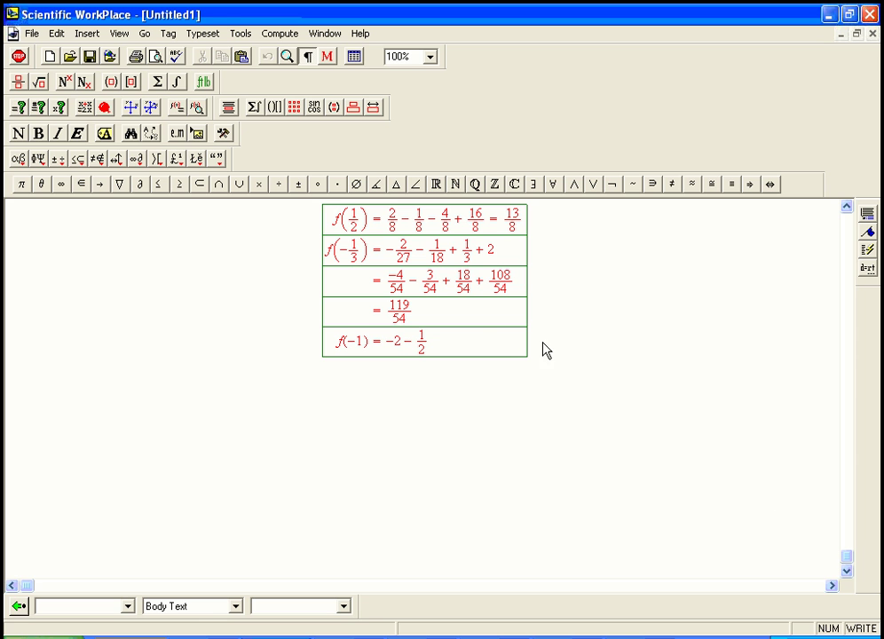
{"action": "type", "text": "+1+2"}
Add a row giving the result = 1/2 for f(−1).
{"action": "key", "text": "Return"}
{"action": "type", "text": "="}
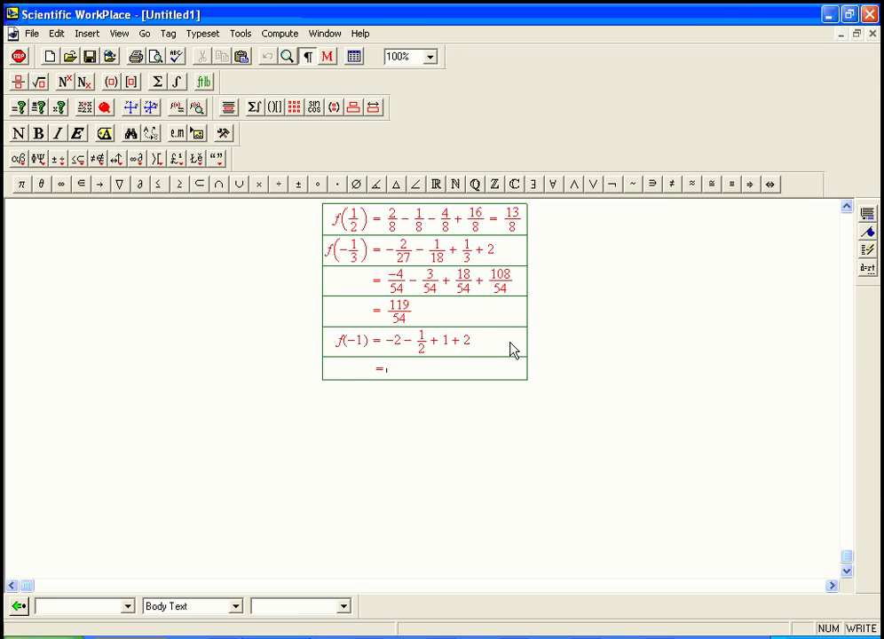
{"action": "key", "text": "ctrl+f"}
{"action": "type", "text": "1"}
{"action": "key", "text": "Tab"}
{"action": "type", "text": "2"}
Add the last candidate row f(1) = 5/2.
{"action": "key", "text": "Return"}
{"action": "type", "text": "f(1"}
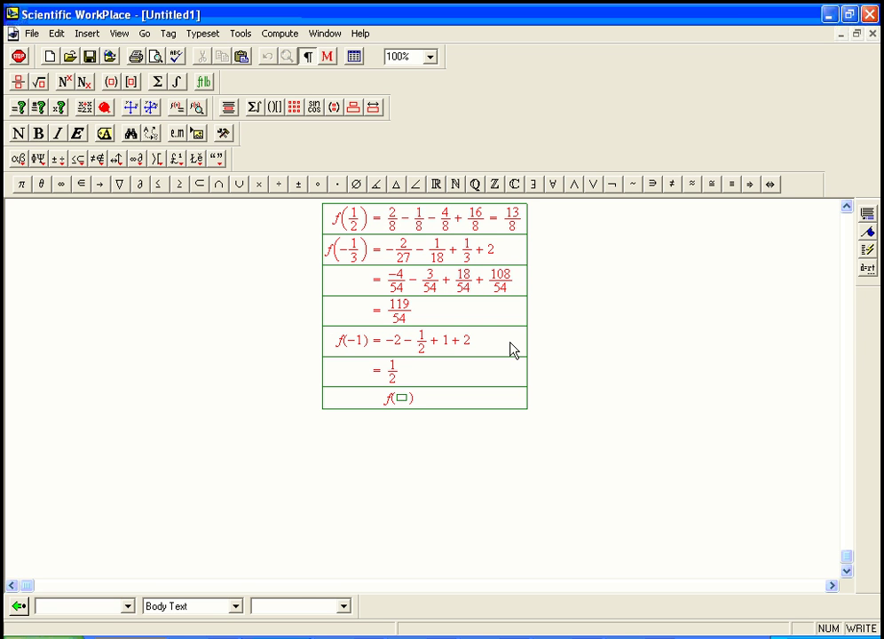
{"action": "key", "text": "Right"}
{"action": "type", "text": "="}
{"action": "scroll", "coordinate": [843, 233], "scroll_direction": "up", "scroll_amount": 5}
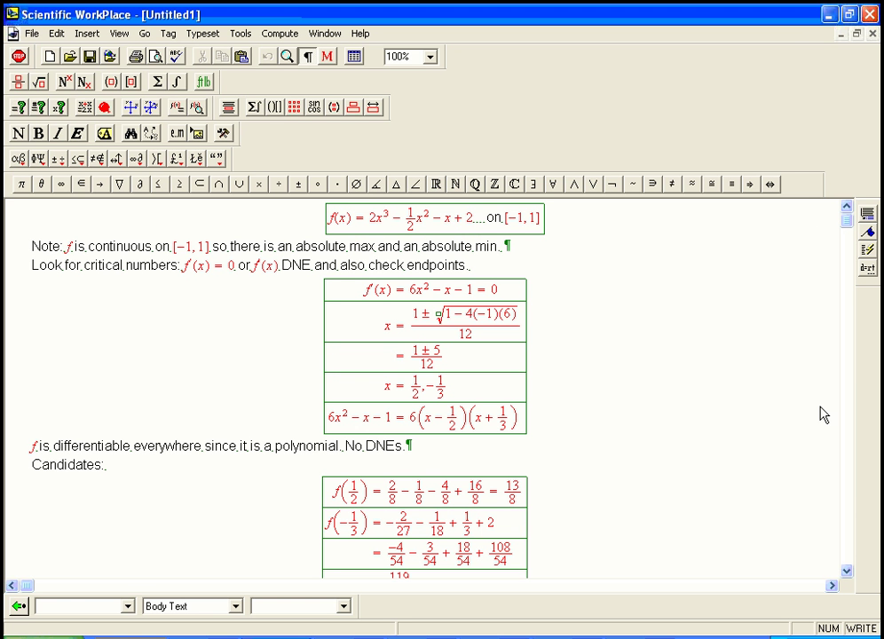
{"action": "scroll", "coordinate": [850, 530], "scroll_direction": "down", "scroll_amount": 5}
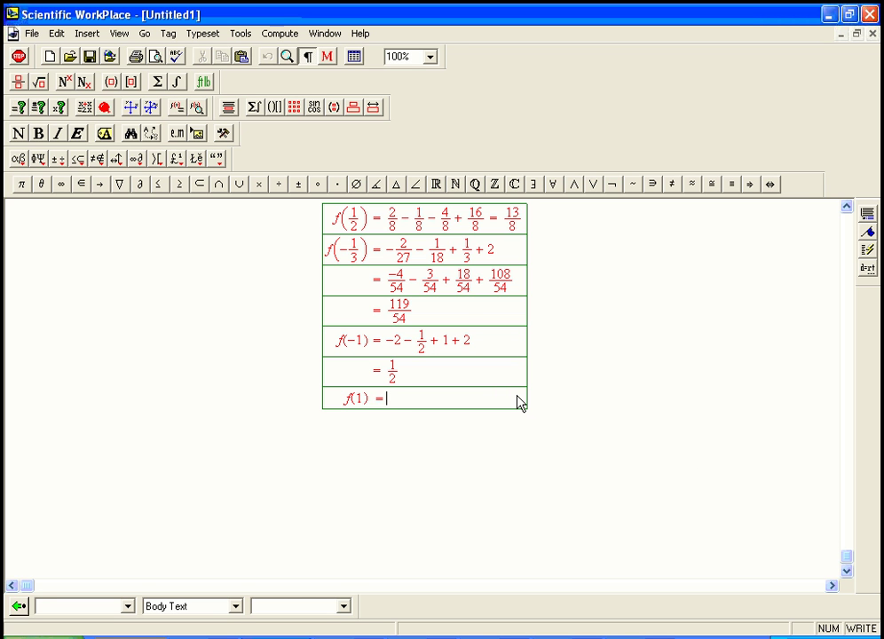
{"action": "key", "text": "ctrl+f"}
{"action": "type", "text": "5"}
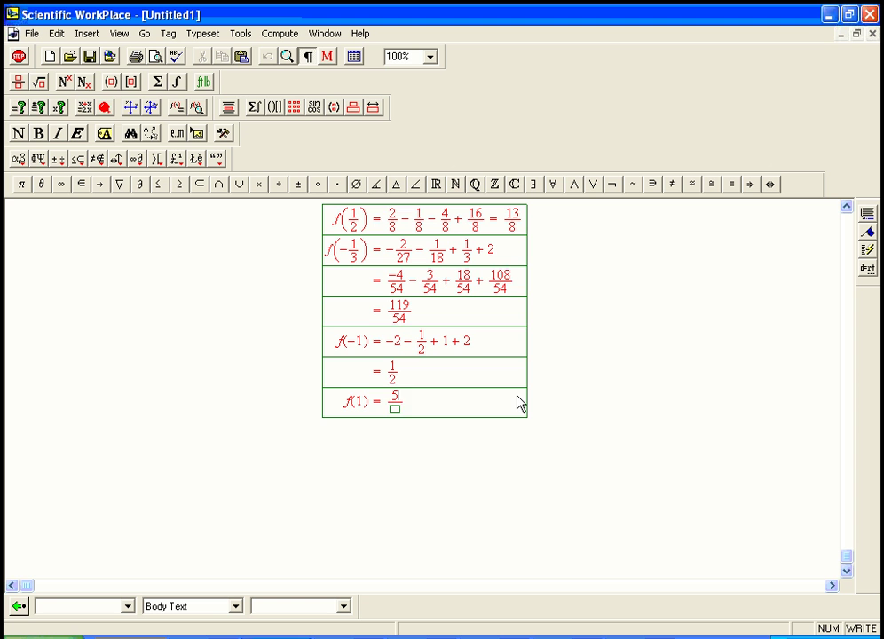
{"action": "key", "text": "Tab"}
{"action": "type", "text": "2"}
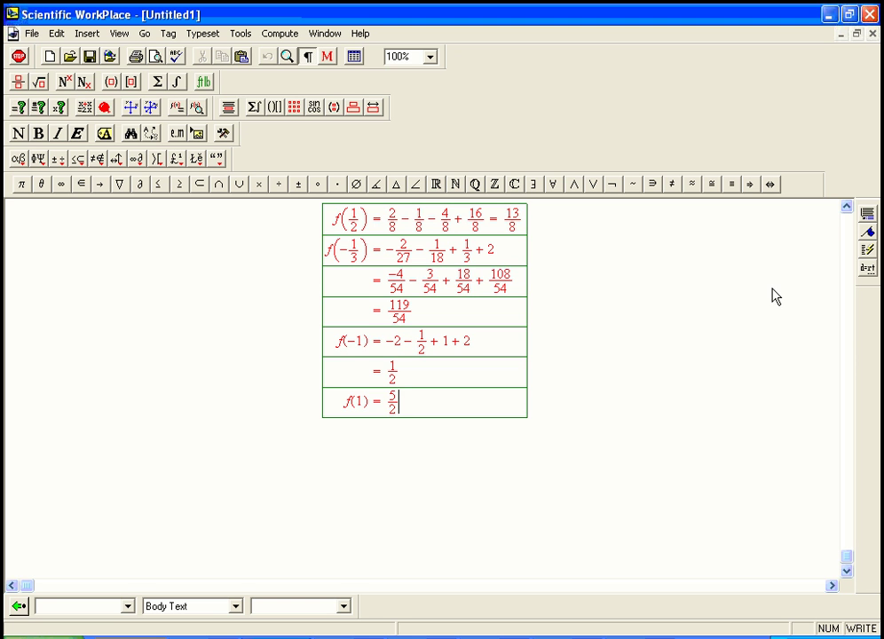
{"action": "left_click", "coordinate": [848, 208]}
{"action": "left_click", "coordinate": [848, 208]}
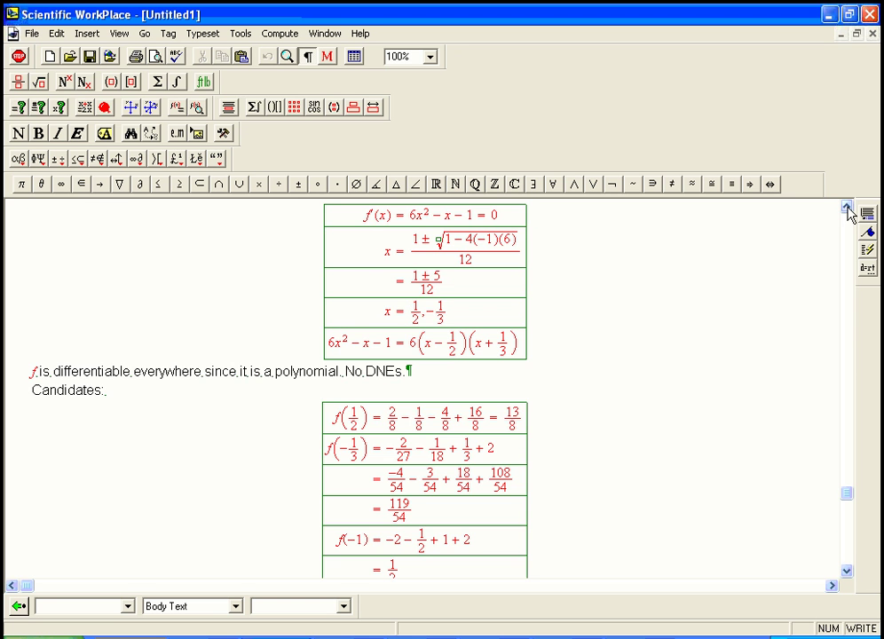
{"action": "left_click_drag", "start_coordinate": [387, 312], "coordinate": [446, 326]}
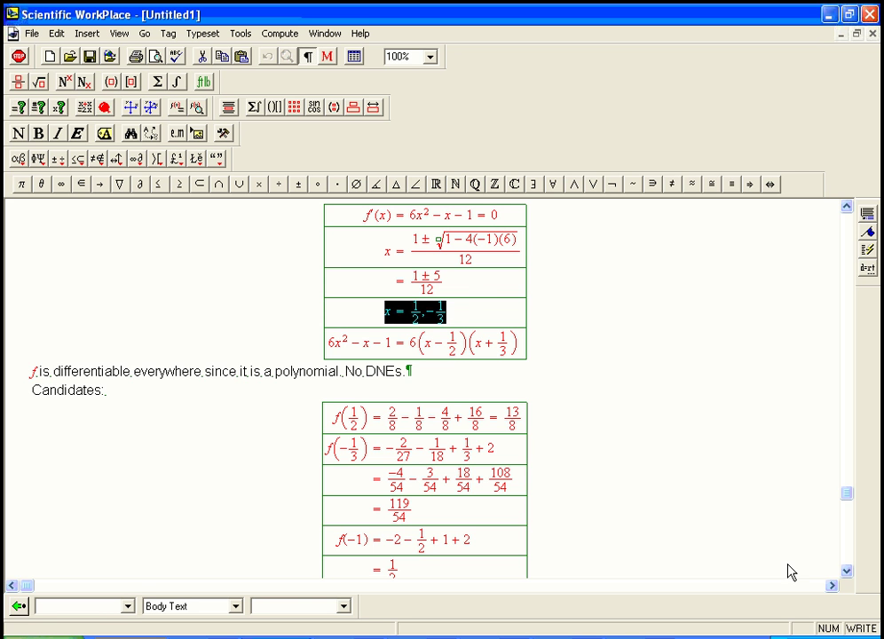
{"action": "left_click", "coordinate": [848, 573]}
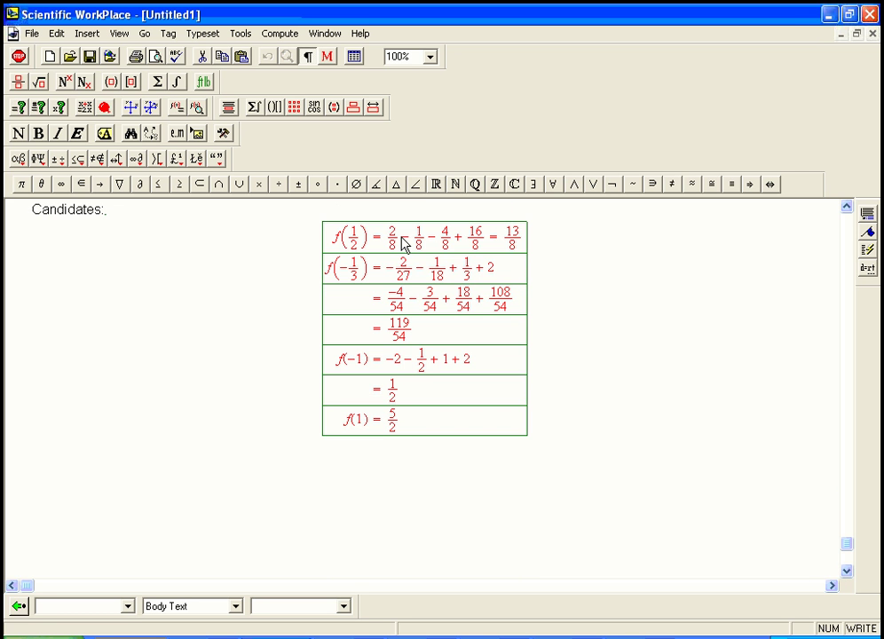
{"action": "left_click", "coordinate": [522, 242]}
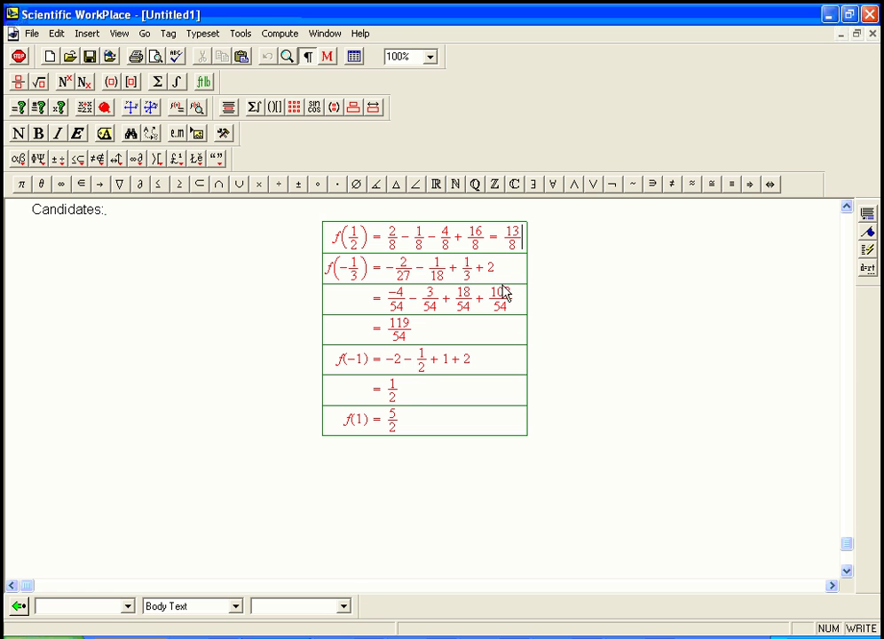
{"action": "left_click", "coordinate": [402, 391]}
{"action": "left_click", "coordinate": [400, 423]}
{"action": "left_click", "coordinate": [418, 419]}
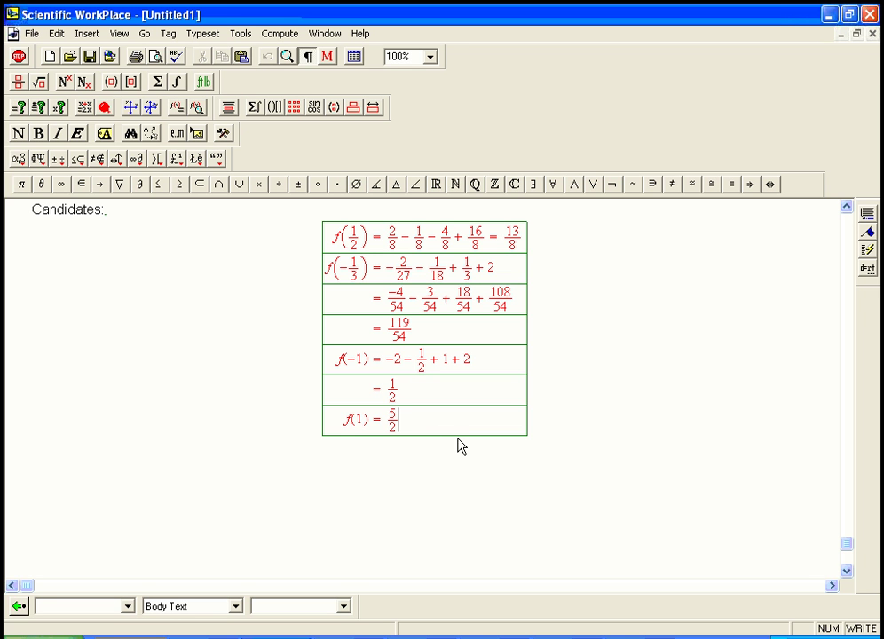
{"action": "left_click", "coordinate": [410, 395]}
{"action": "left_click", "coordinate": [408, 425]}
{"action": "left_click", "coordinate": [550, 464]}
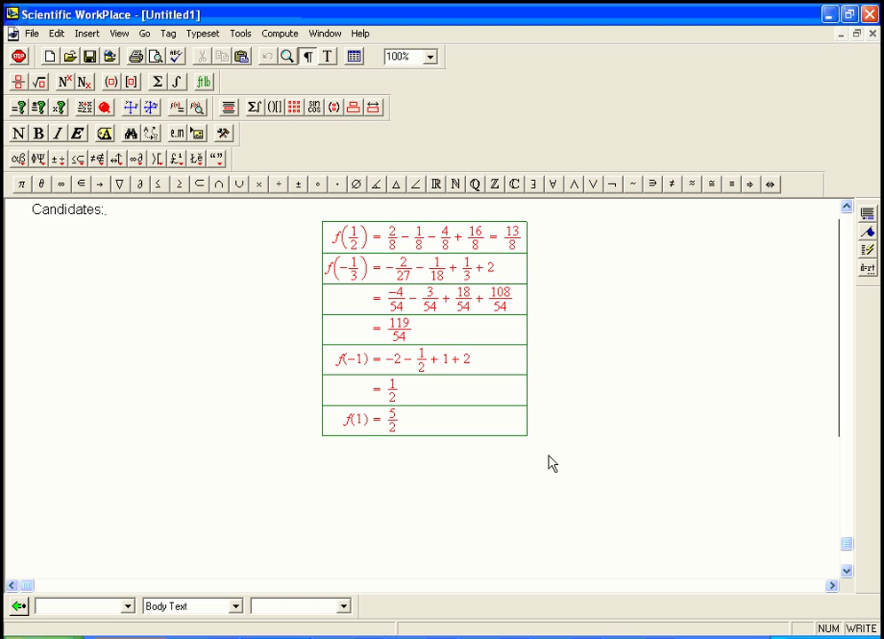
{"action": "left_click", "coordinate": [850, 231]}
Copy the polynomial 2x³ − ½x² − x + 2 below the candidates table.
{"action": "left_click_drag", "start_coordinate": [369, 221], "coordinate": [476, 223]}
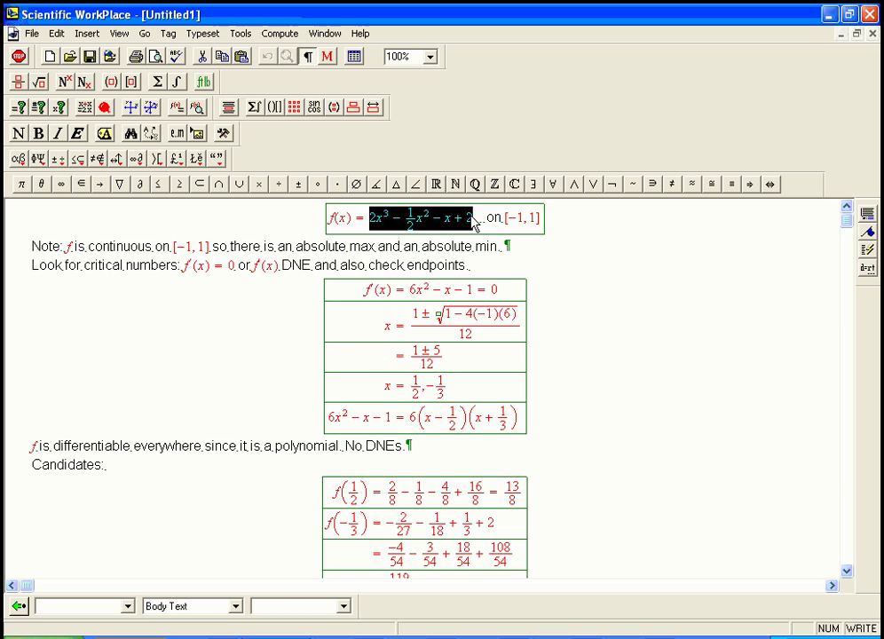
{"action": "left_click", "coordinate": [847, 552]}
{"action": "left_click", "coordinate": [560, 427]}
{"action": "type", "text": "2x³ − ½x² − x + 2"}
{"action": "left_click_drag", "start_coordinate": [379, 434], "coordinate": [478, 438]}
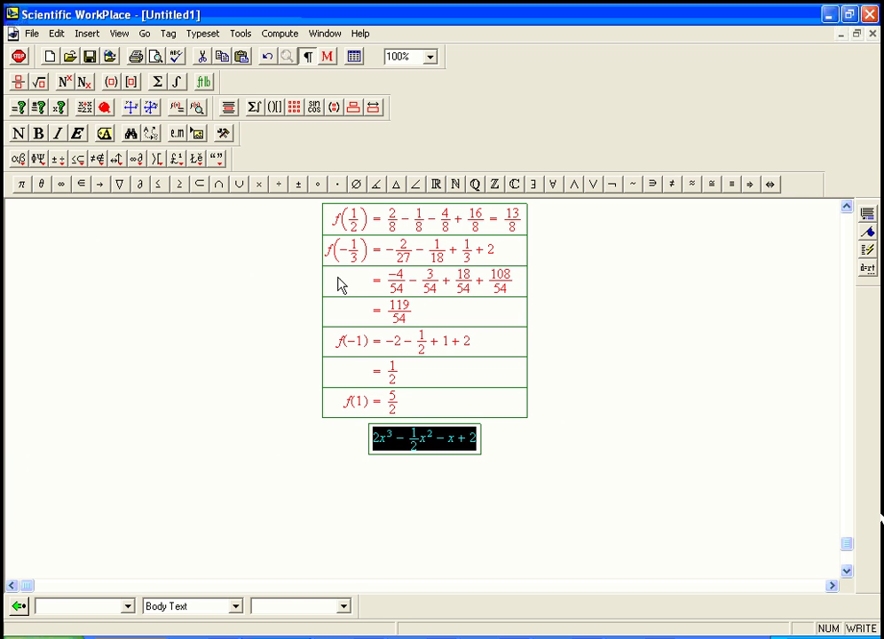
Make a 2D plot of the polynomial with x from −1 to 1.
{"action": "left_click", "coordinate": [131, 108]}
{"action": "scroll", "coordinate": [848, 573], "scroll_direction": "down", "scroll_amount": 5}
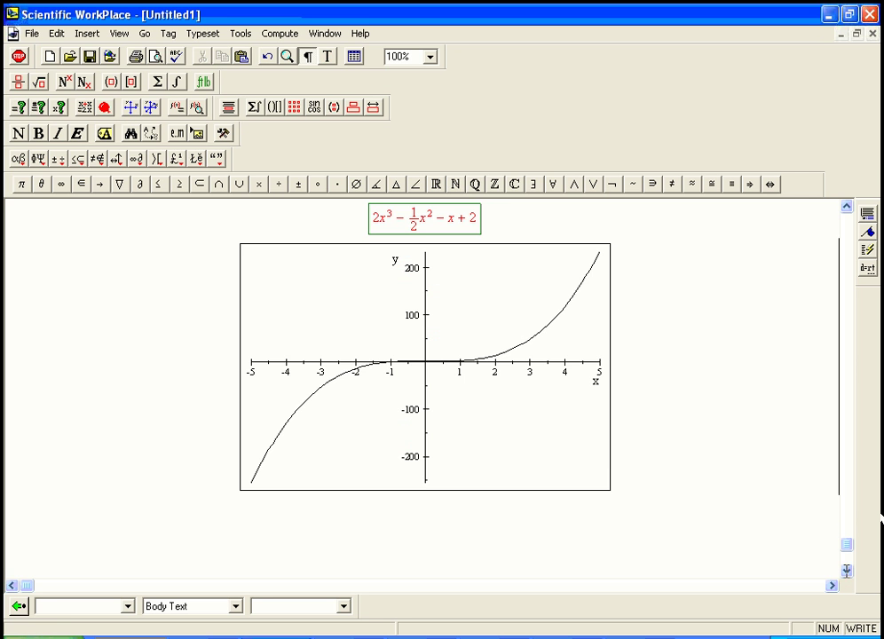
{"action": "double_click", "coordinate": [604, 495]}
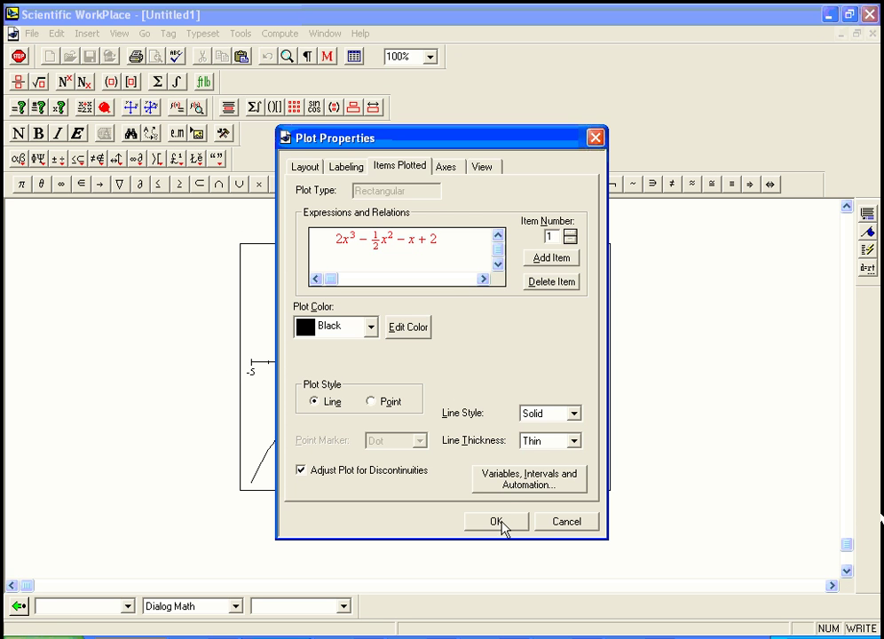
{"action": "left_click", "coordinate": [497, 488]}
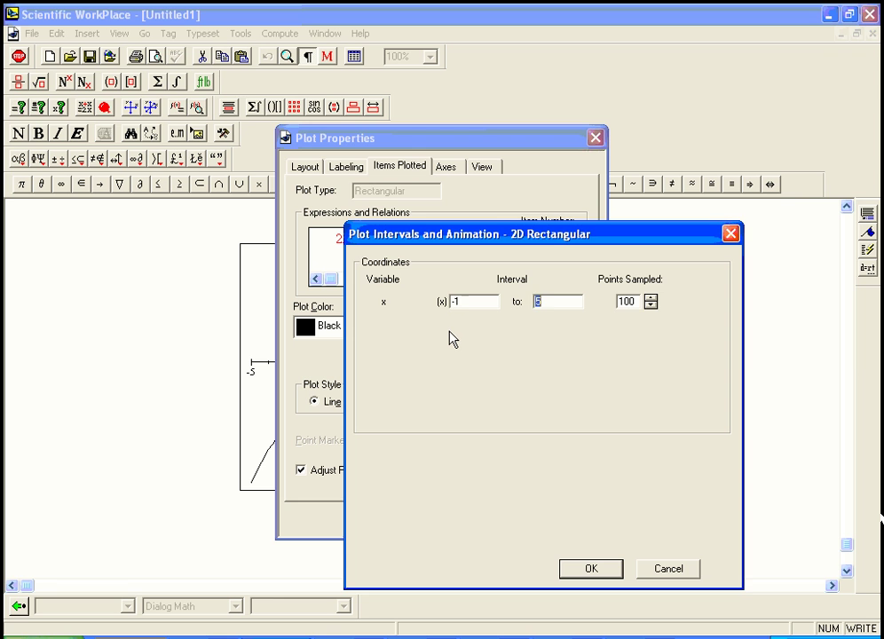
{"action": "left_click", "coordinate": [593, 572]}
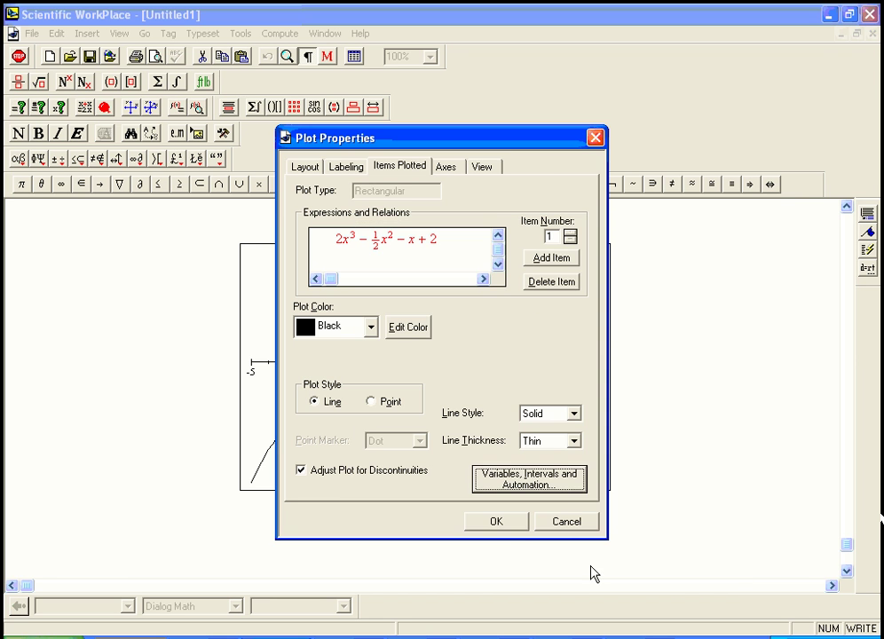
{"action": "left_click", "coordinate": [515, 525]}
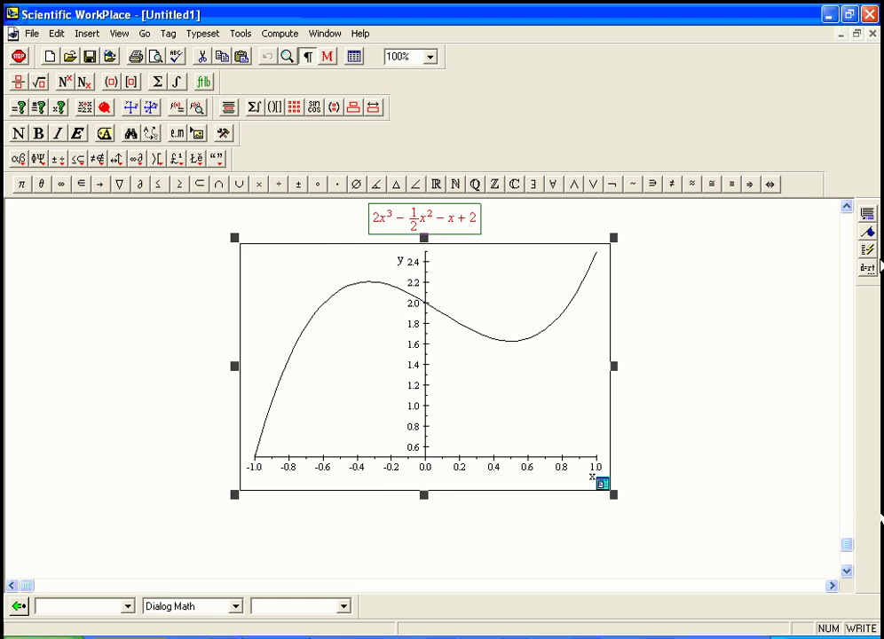
{"action": "left_click", "coordinate": [847, 207]}
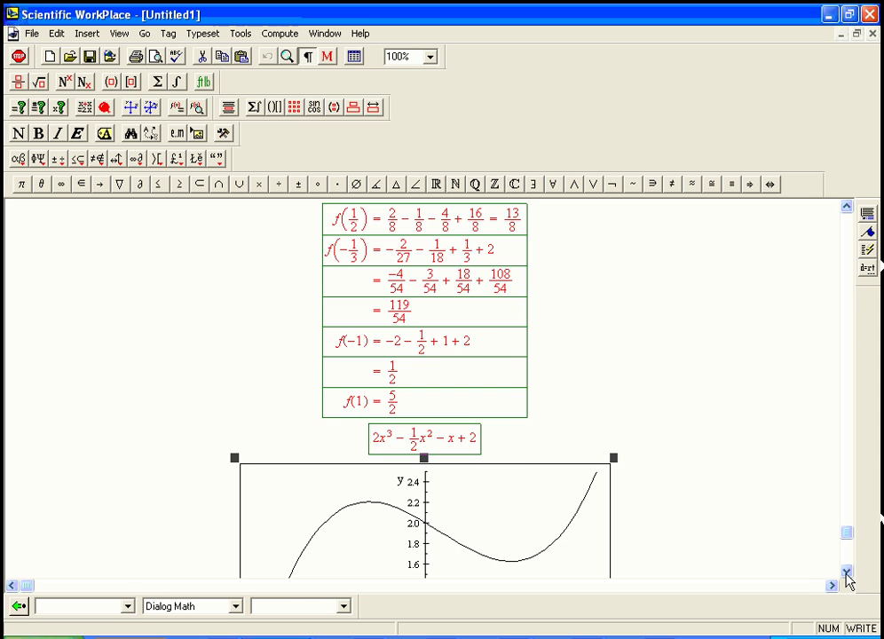
{"action": "scroll", "coordinate": [848, 580], "scroll_direction": "down", "scroll_amount": 3}
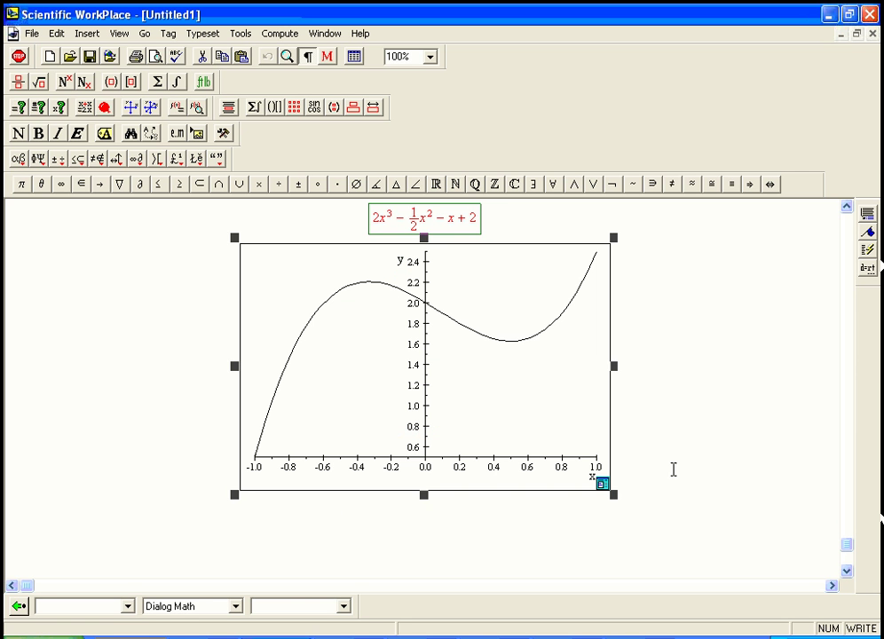
{"action": "left_click", "coordinate": [627, 474]}
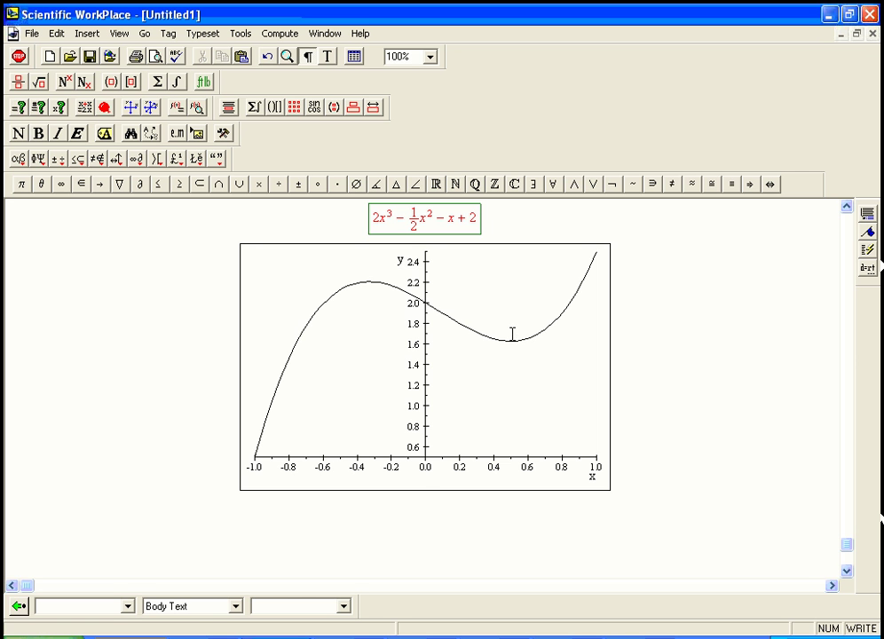
{"action": "left_click", "coordinate": [846, 208]}
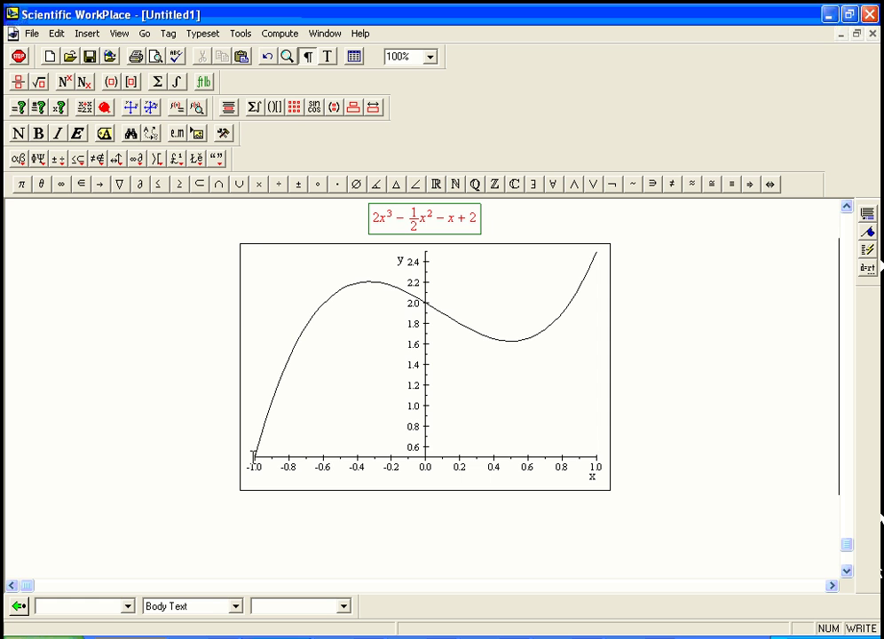
{"action": "left_click", "coordinate": [847, 207]}
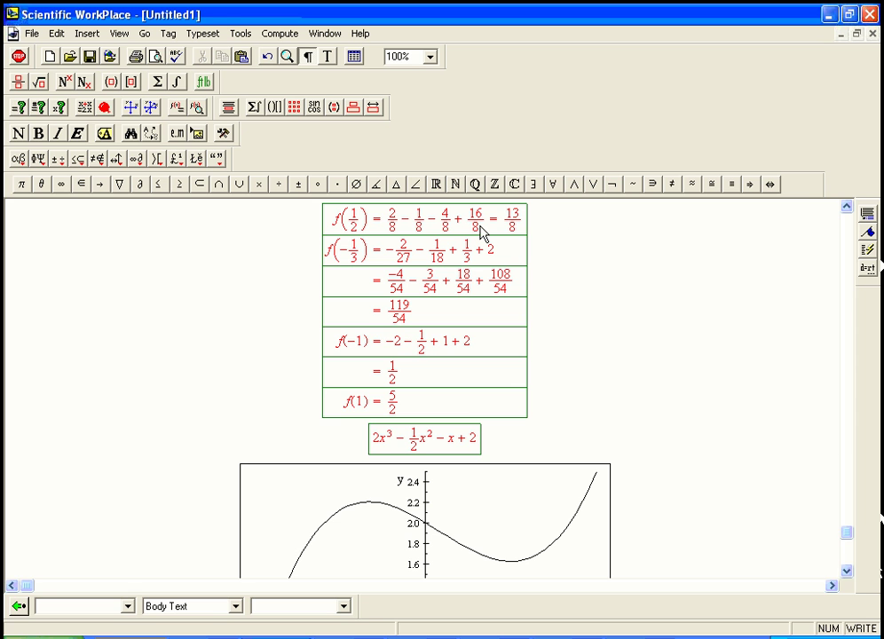
{"action": "double_click", "coordinate": [358, 227]}
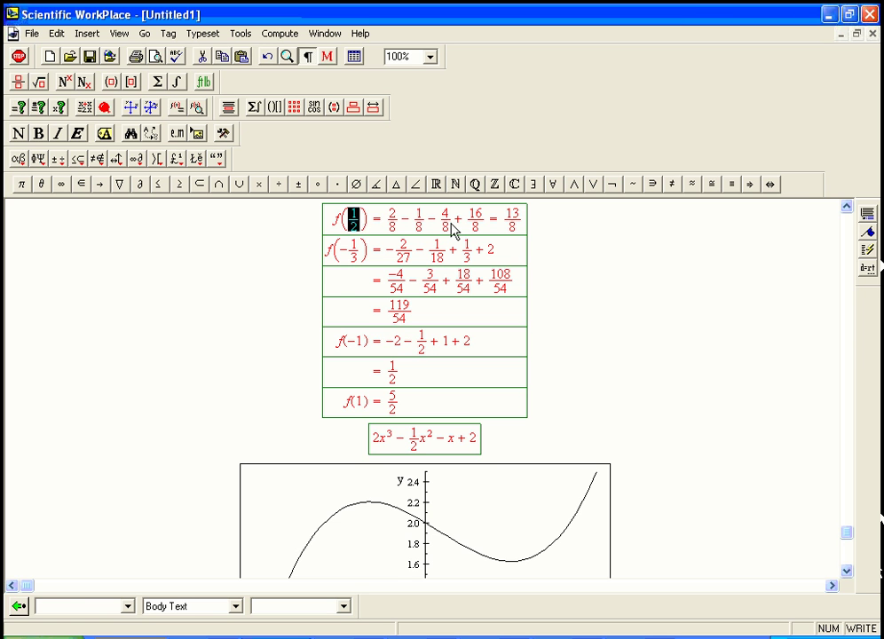
{"action": "left_click", "coordinate": [520, 223]}
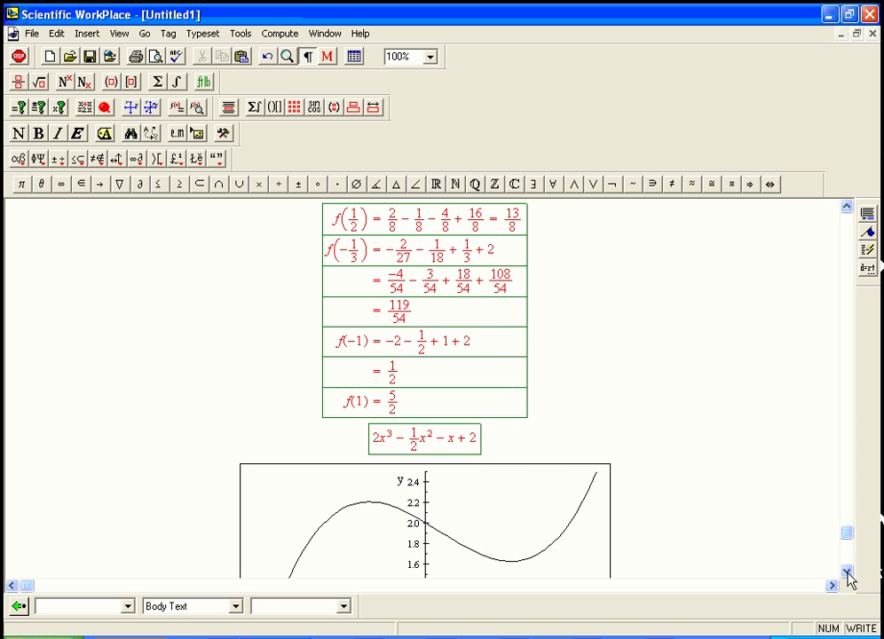
{"action": "scroll", "coordinate": [848, 574], "scroll_direction": "down", "scroll_amount": 5}
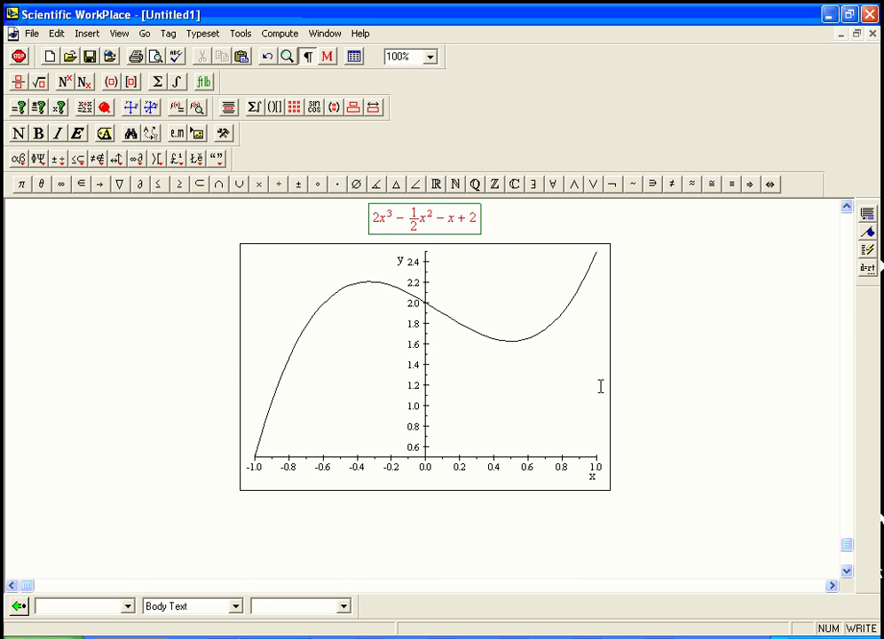
{"action": "left_click", "coordinate": [506, 390]}
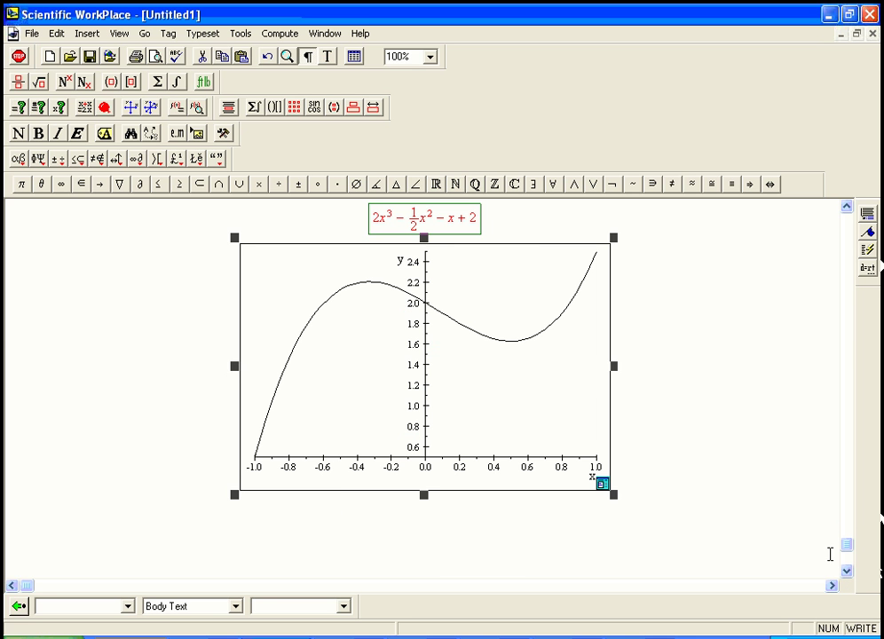